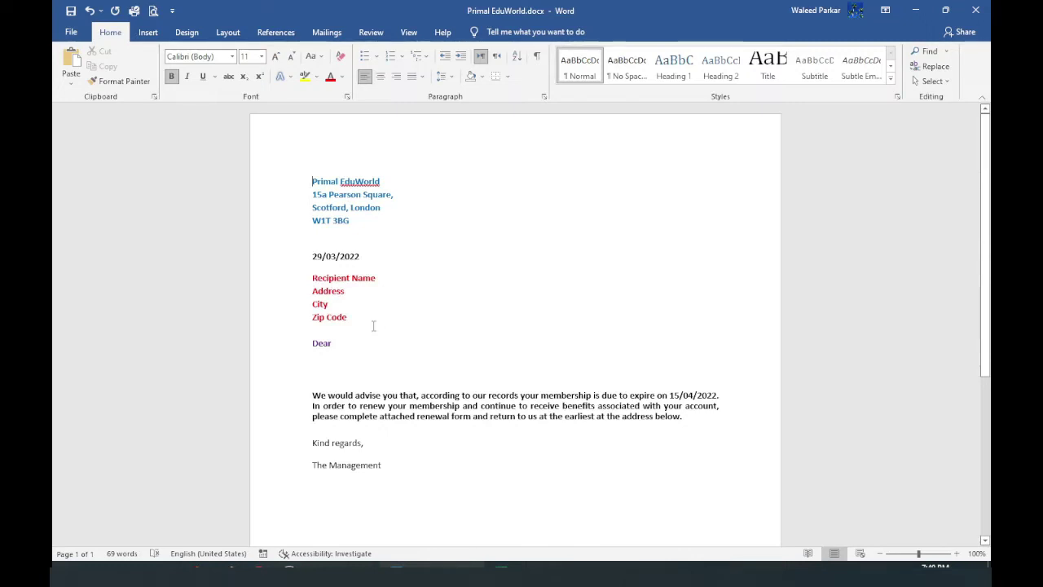
left_click(501, 570)
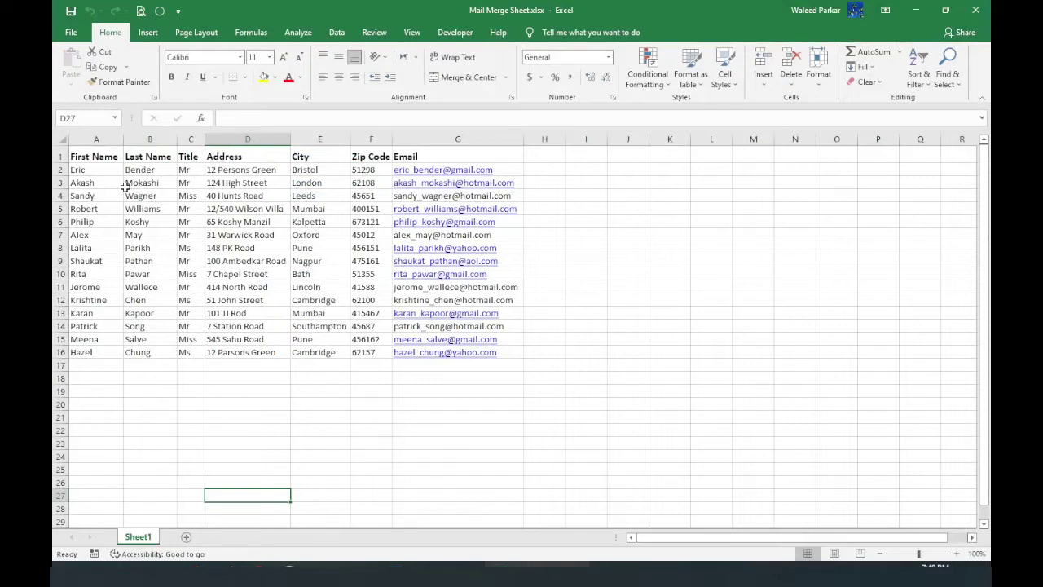
left_click(98, 138)
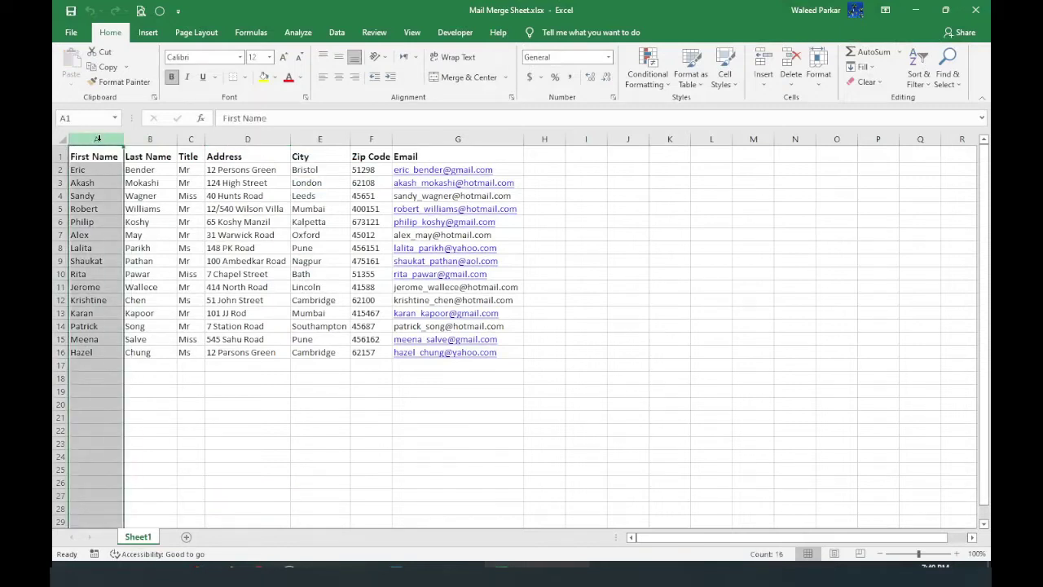
left_click(150, 139)
left_click(249, 139)
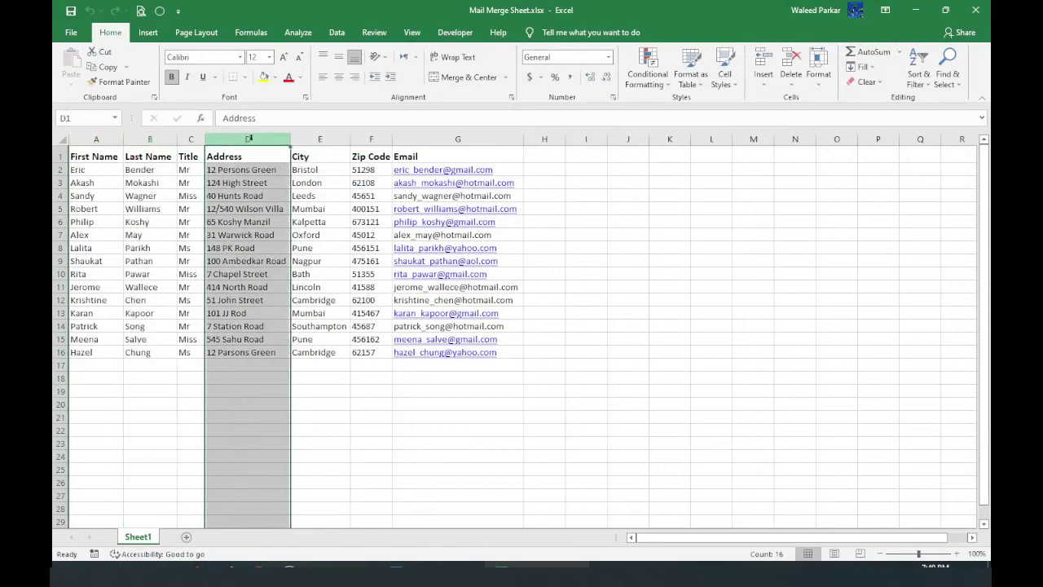
left_click(399, 139)
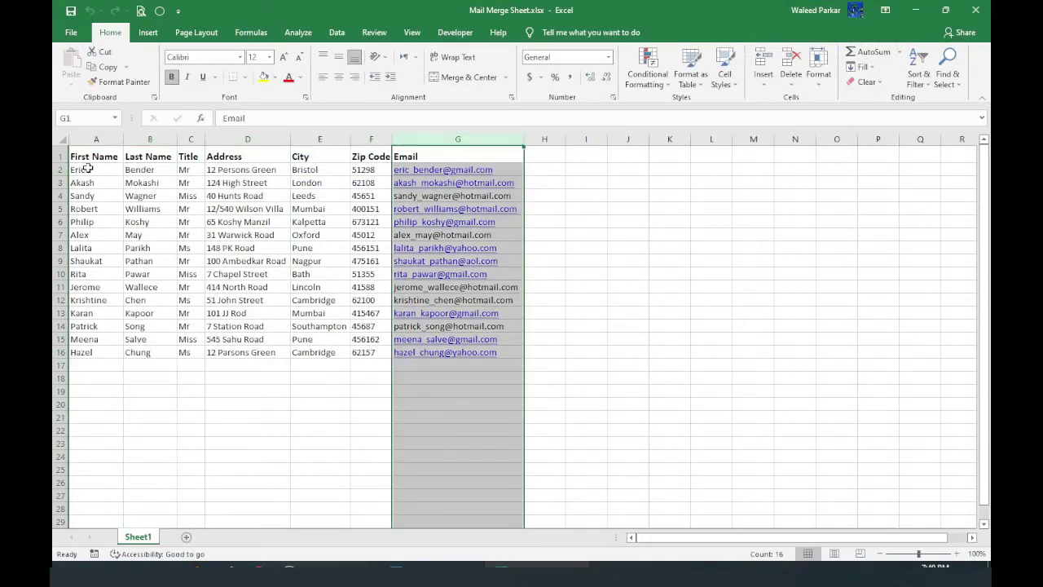
left_click_drag(88, 169, 98, 352)
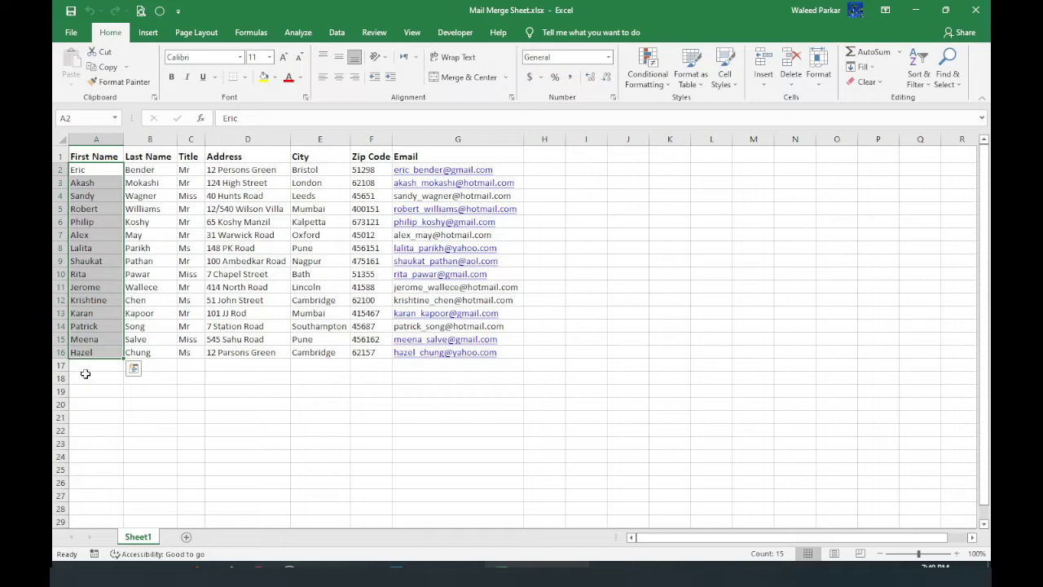
left_click(59, 157)
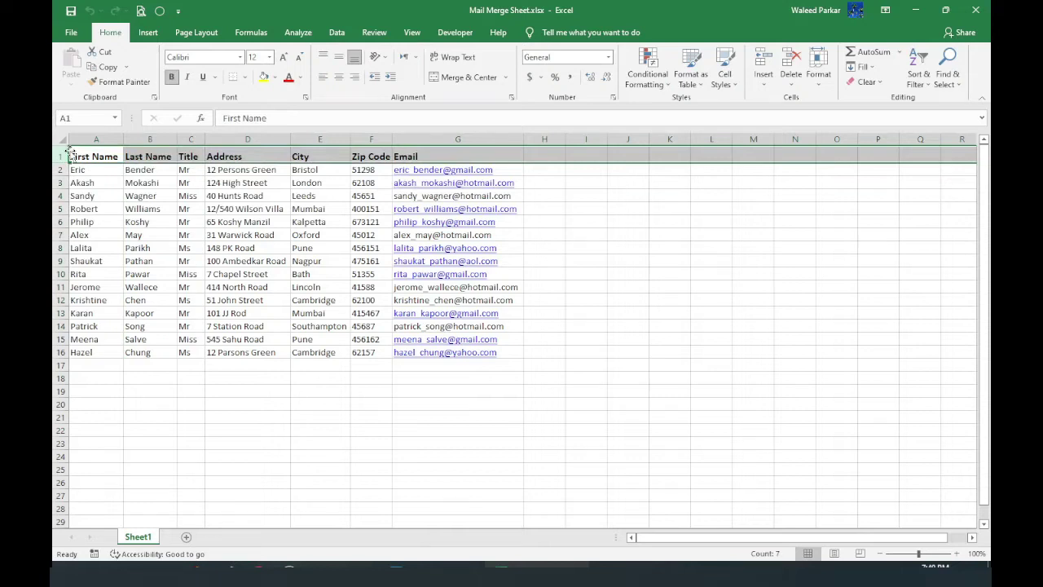
left_click(976, 10)
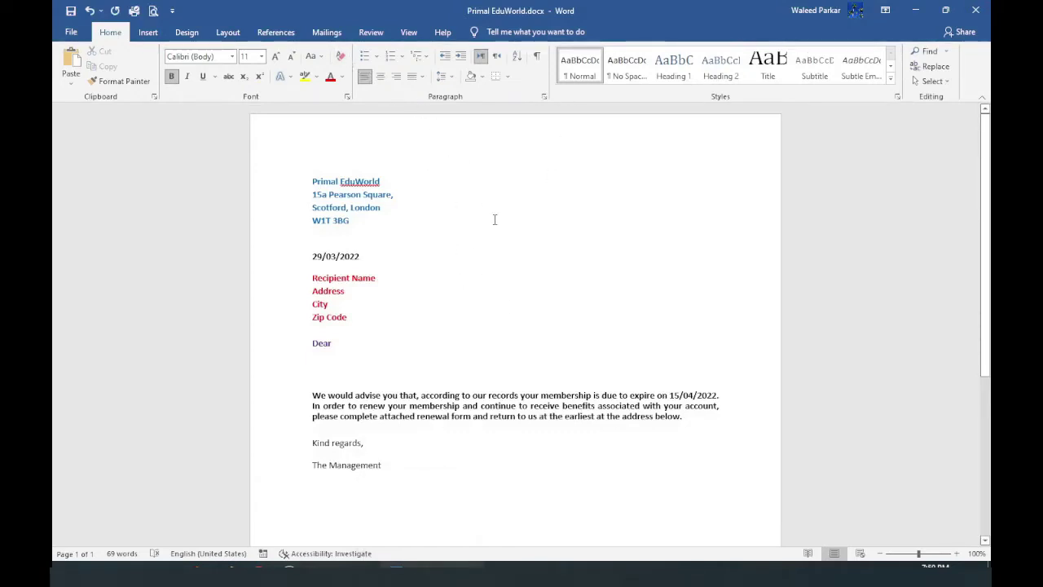
Launch the Step-by-Step Mail Merge Wizard for a letter from Mailings > Start Mail Merge
left_click(330, 34)
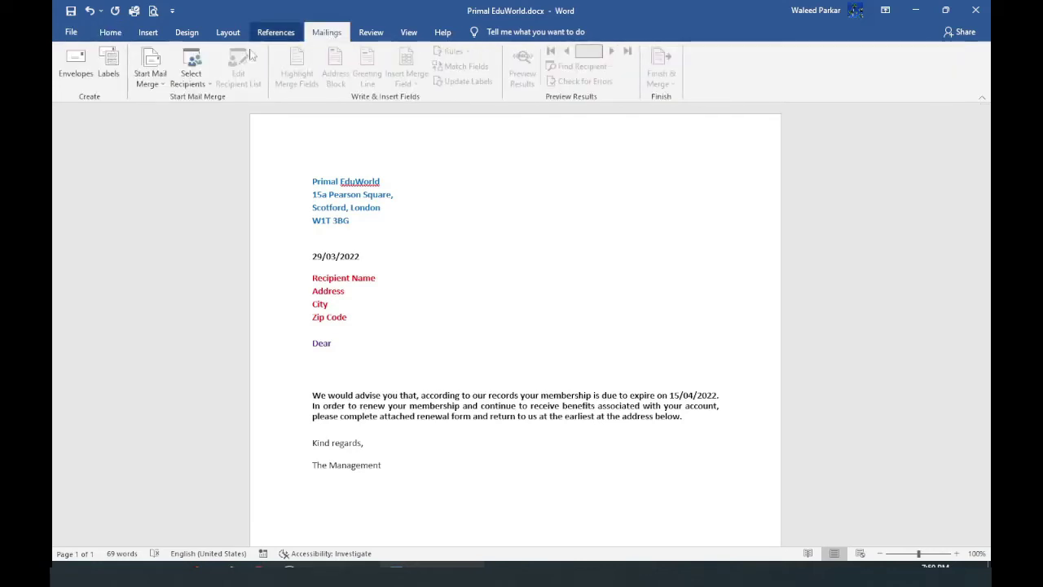
left_click(148, 74)
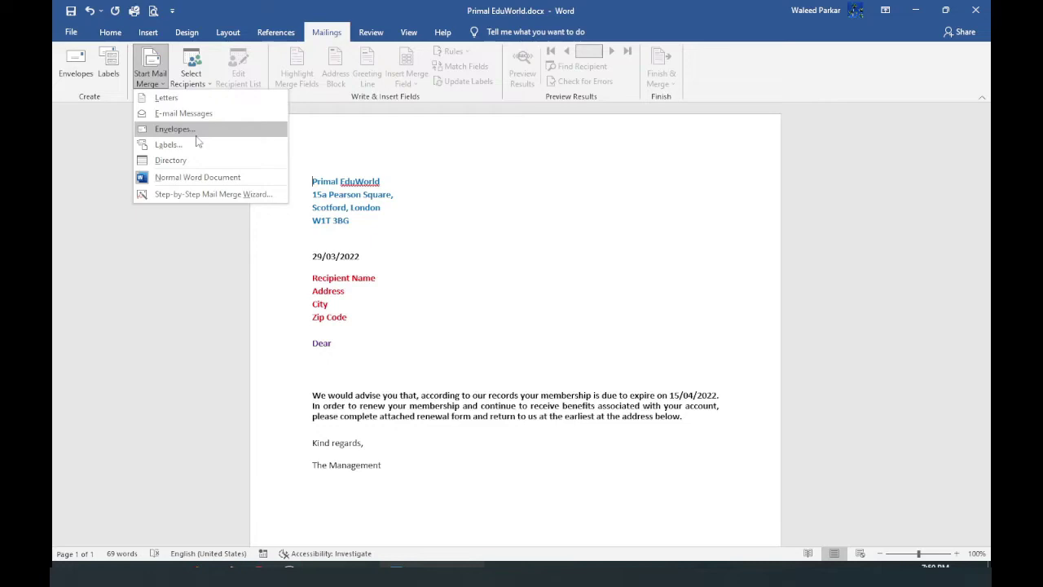
left_click(193, 199)
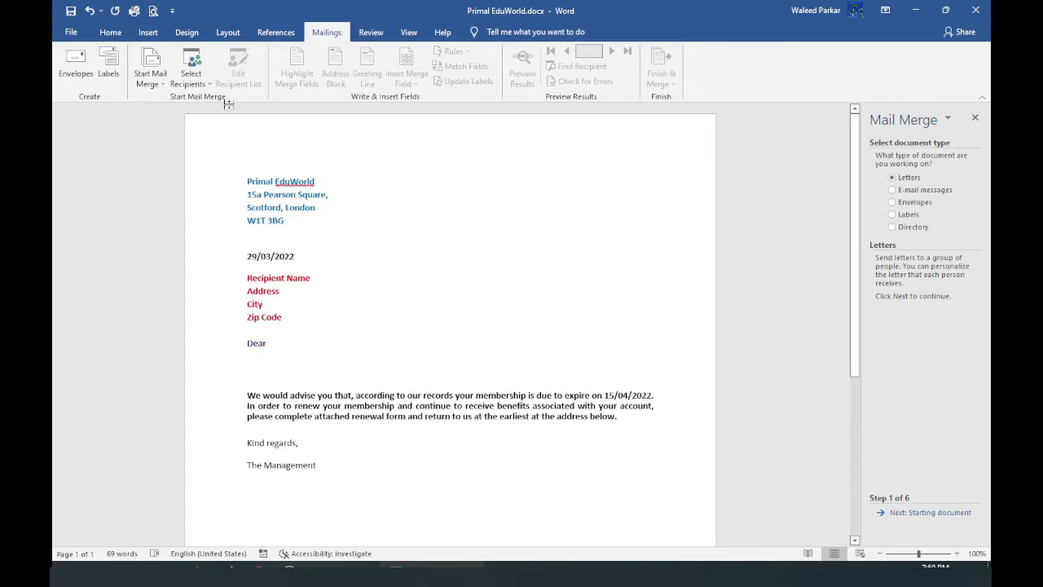
left_click(193, 85)
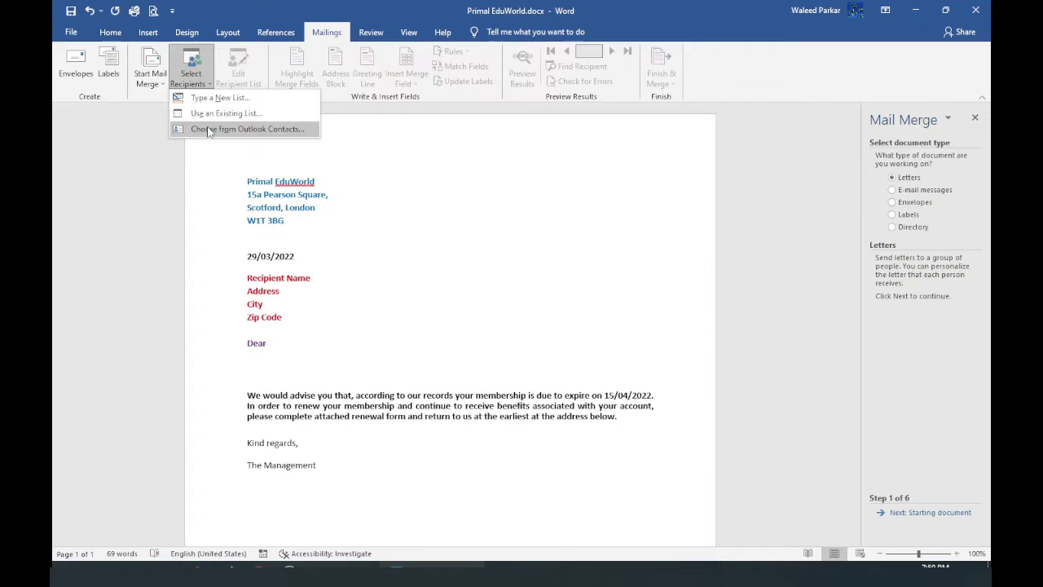
left_click(213, 98)
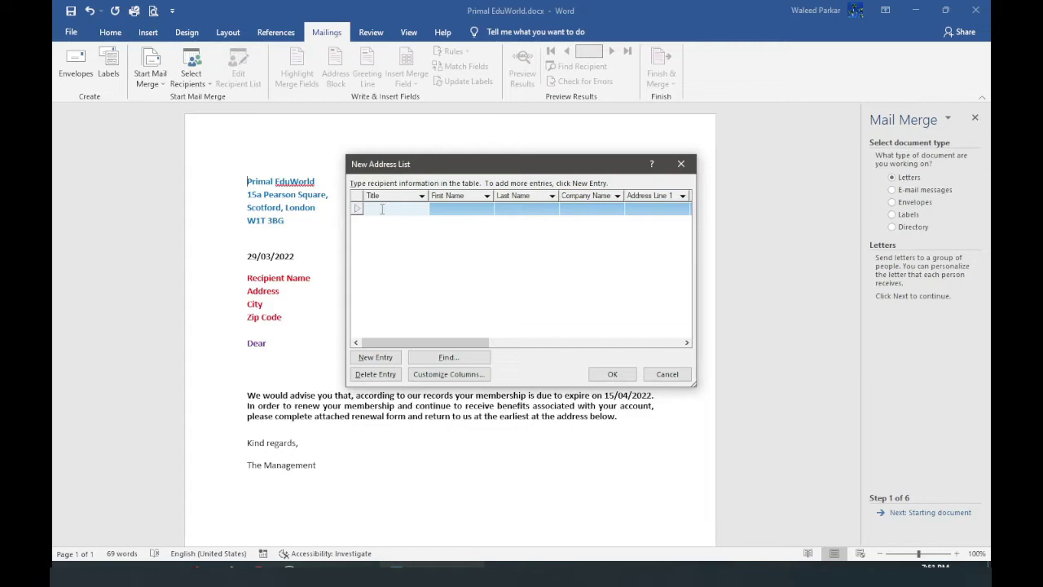
type("Mr.")
key("Tab")
type("Tom")
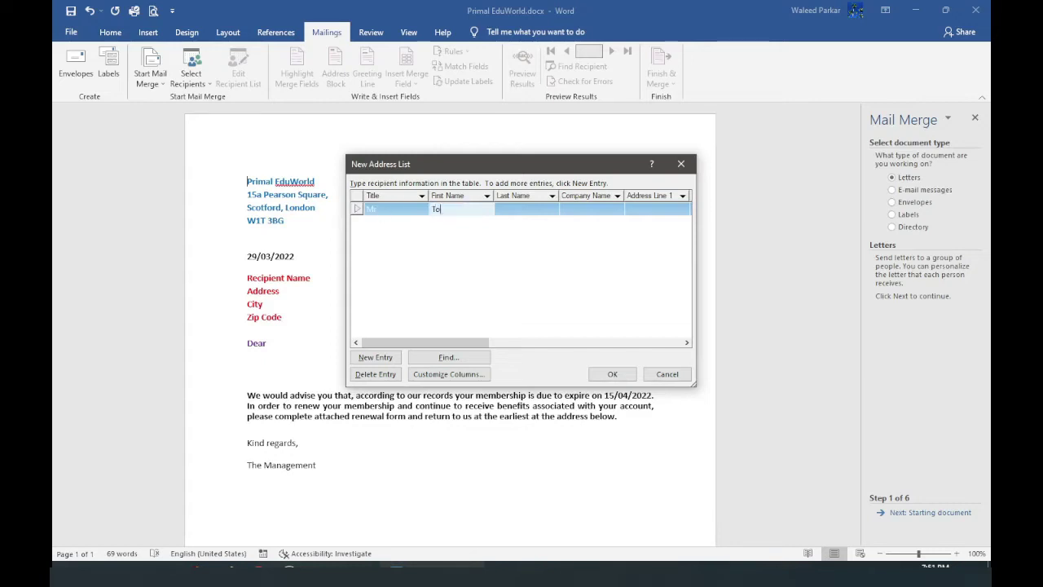
key("Tab")
type("Patrick")
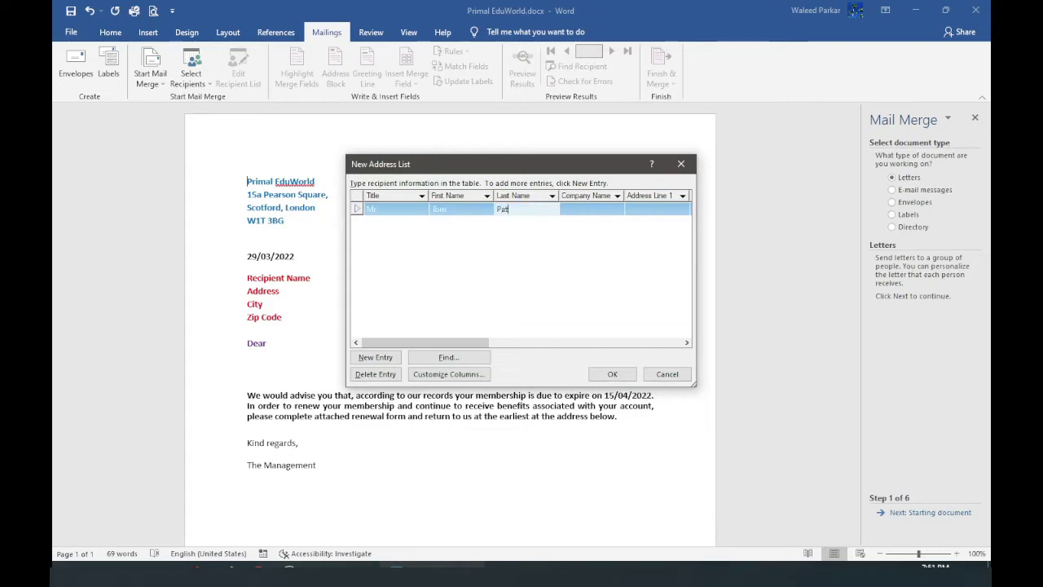
key("Tab")
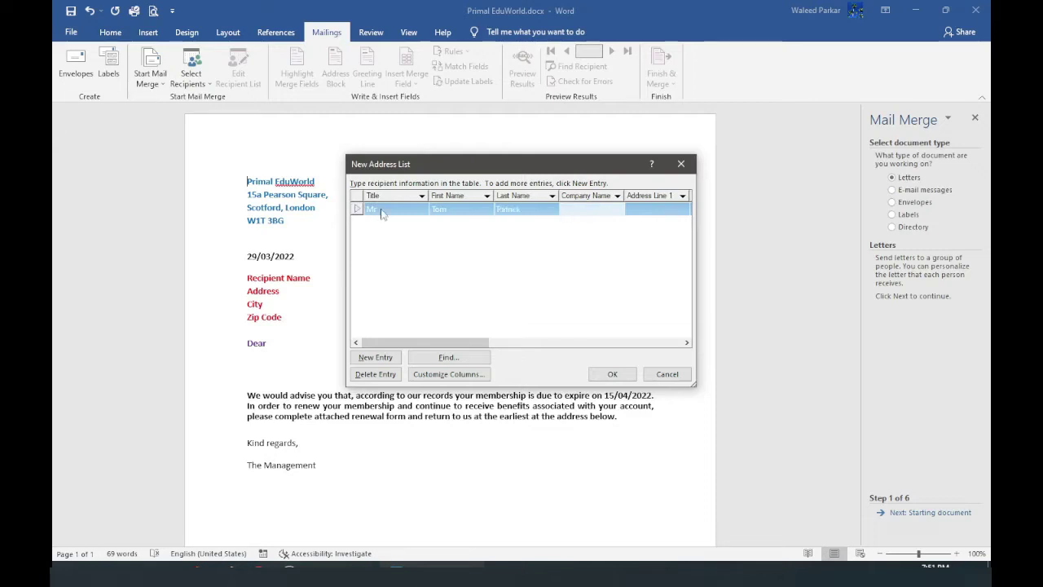
type("ABC")
key("Tab")
type("XYZ")
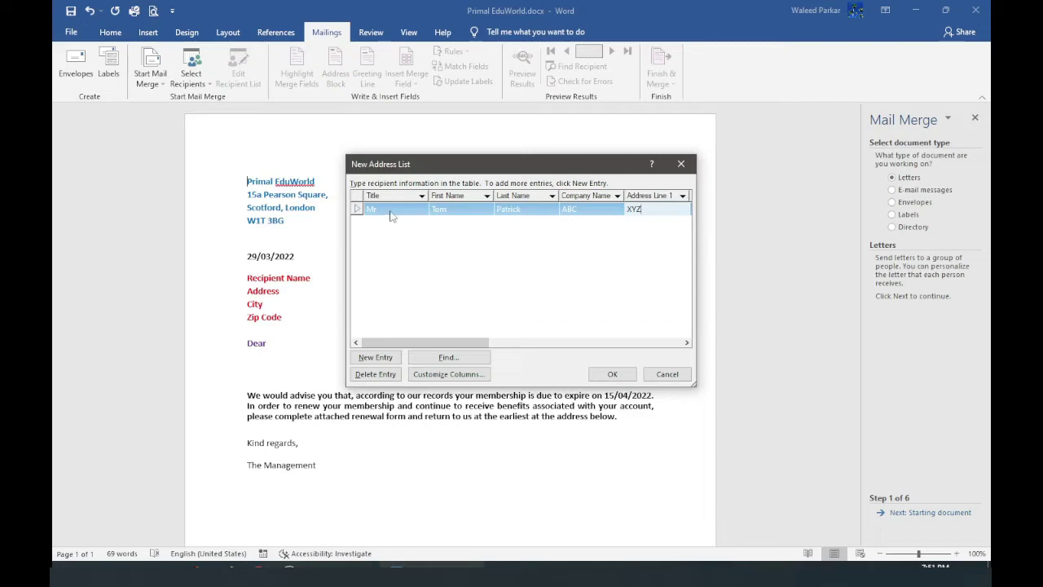
left_click(685, 374)
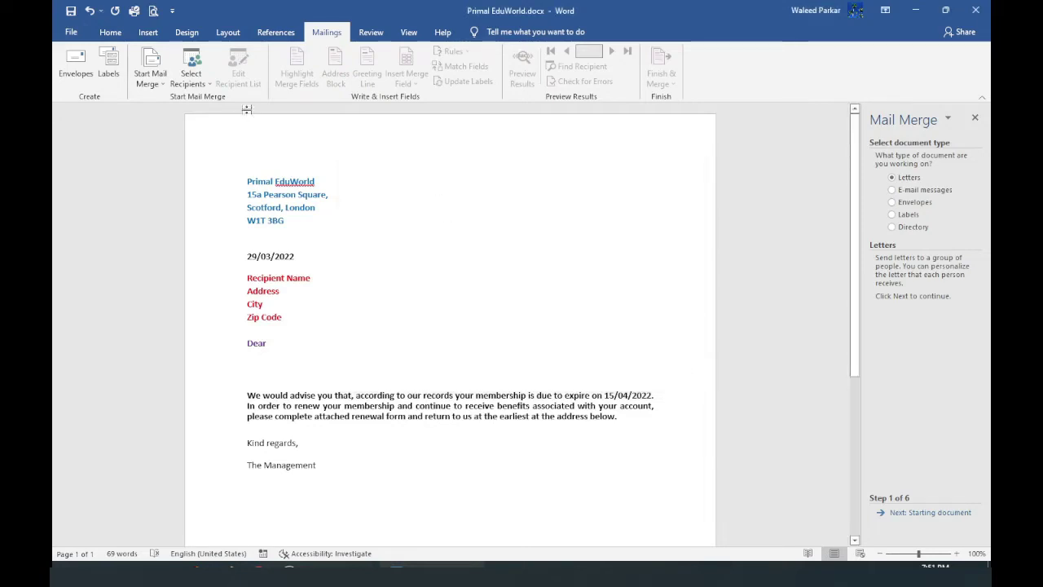
left_click(190, 72)
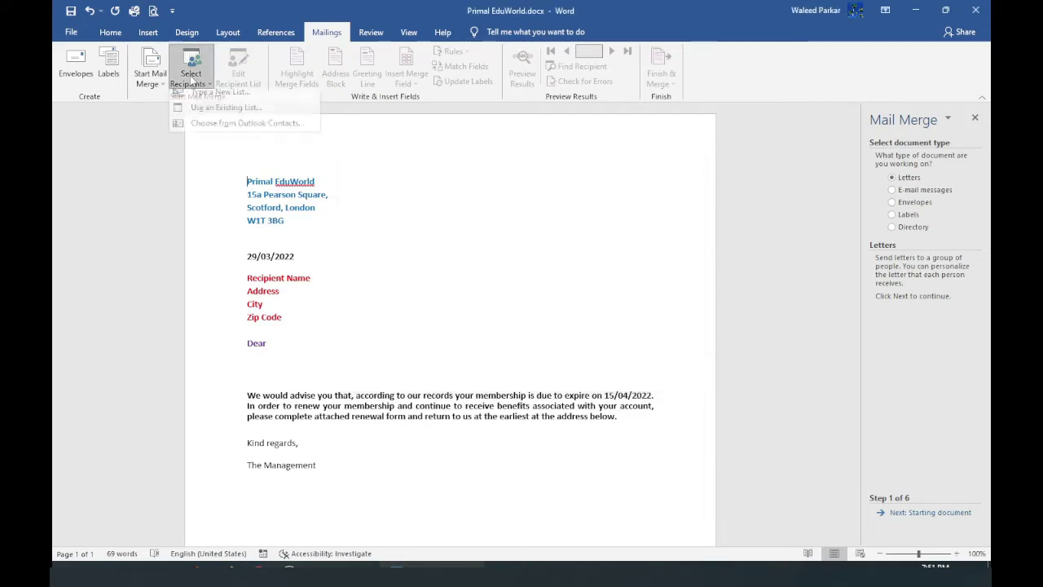
left_click(235, 131)
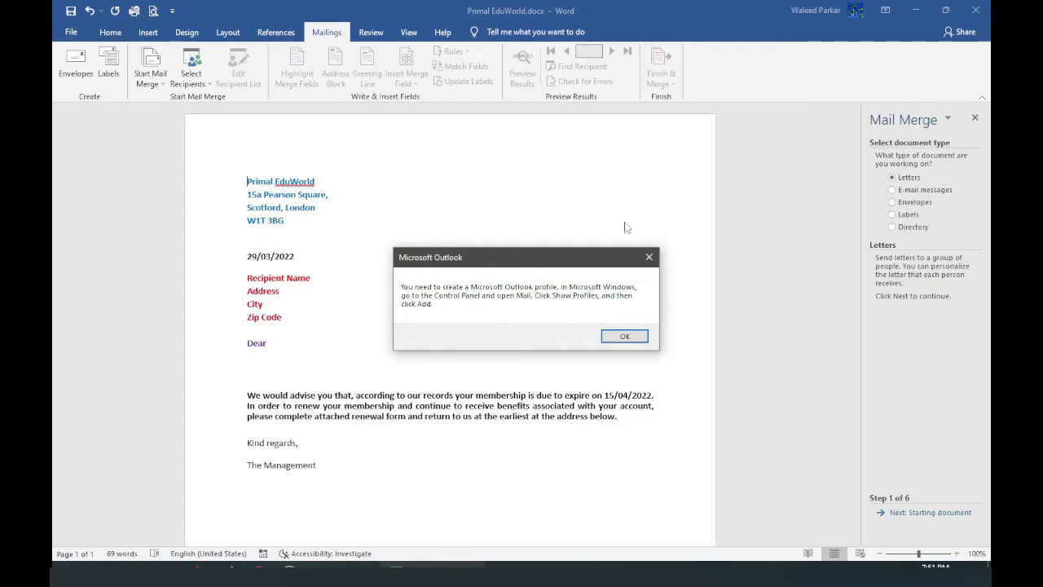
left_click(649, 256)
left_click(200, 84)
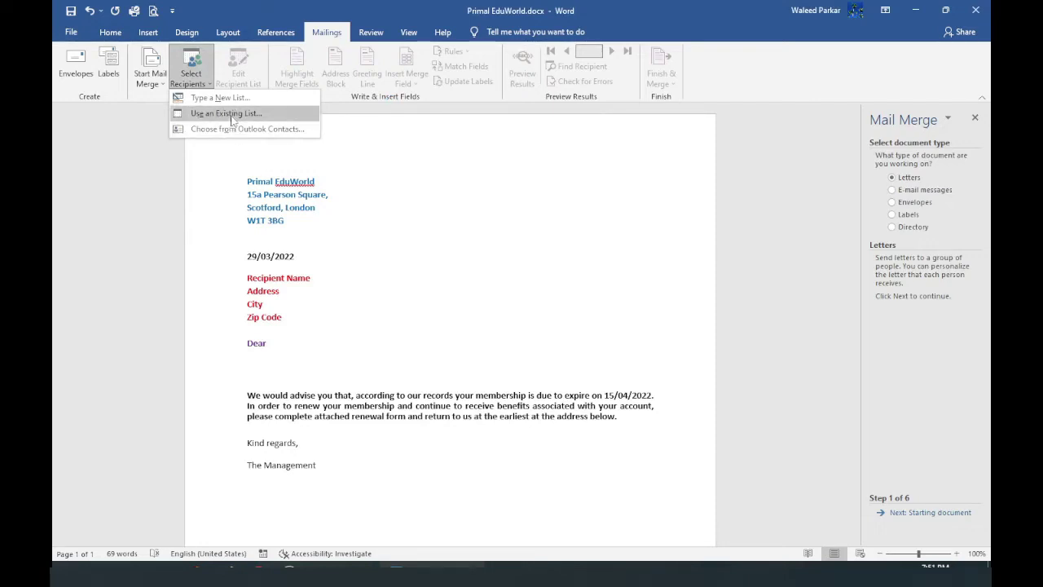
Use the Sheet1$ table of the workbook in Desktop > Mail Merge as the recipient list, with headers
left_click(232, 115)
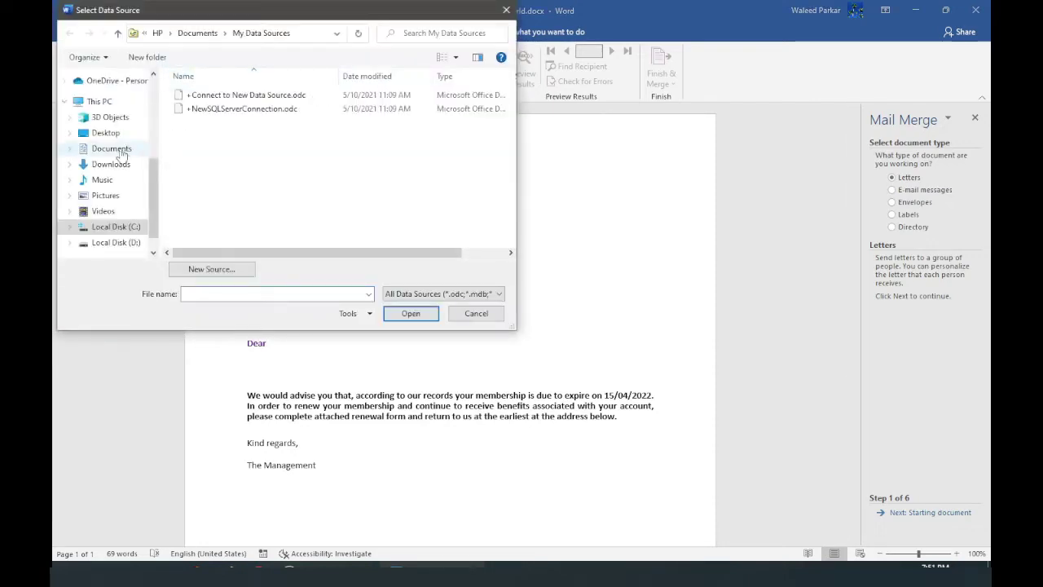
left_click(106, 132)
left_click(211, 116)
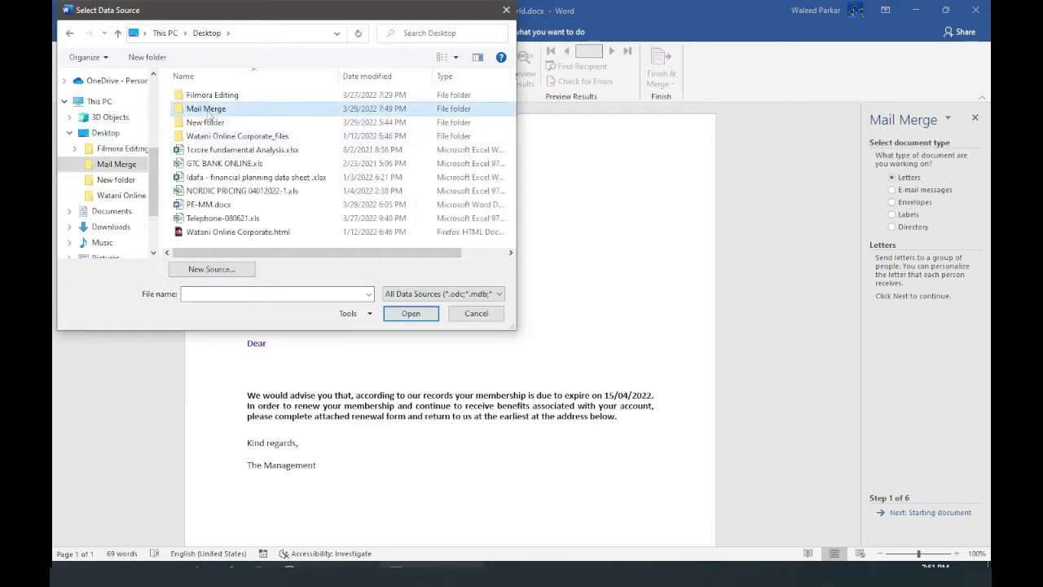
double_click(210, 114)
double_click(196, 95)
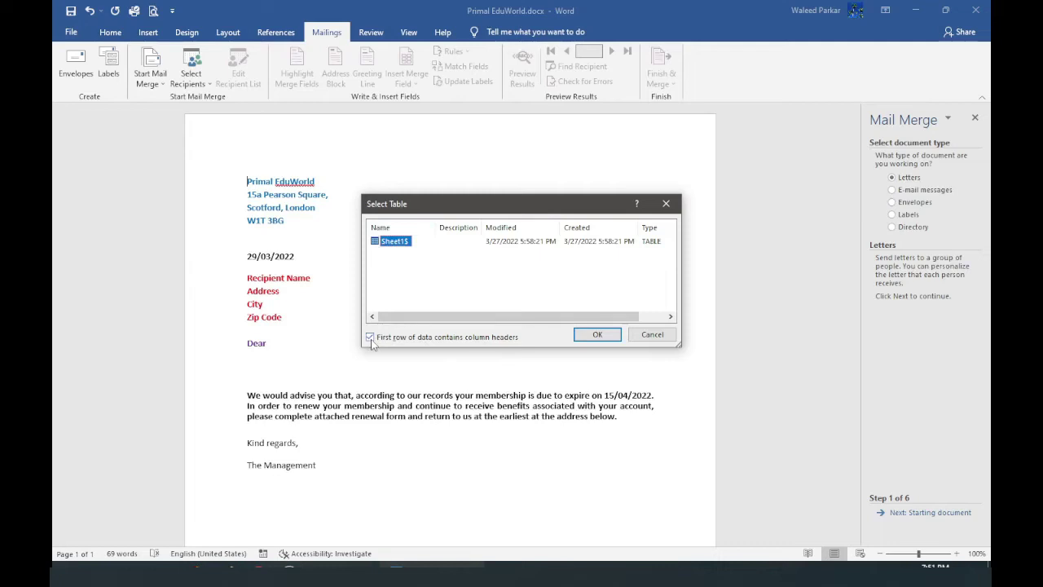
left_click(597, 335)
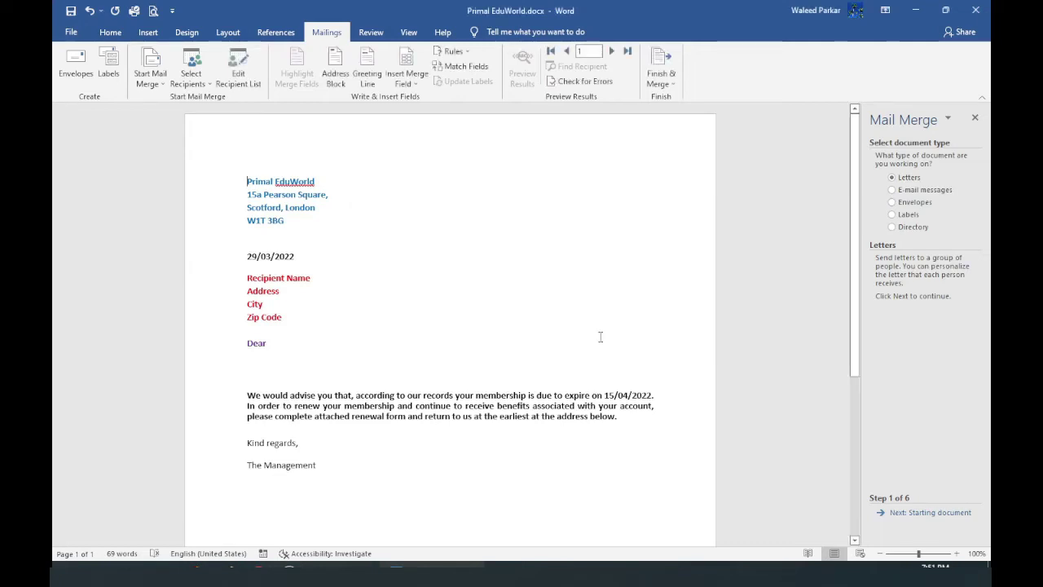
Replace the Recipient Name placeholder with the First_Name_ and Last_Name_ merge fields
double_click(247, 278)
left_click_drag(247, 278, 313, 278)
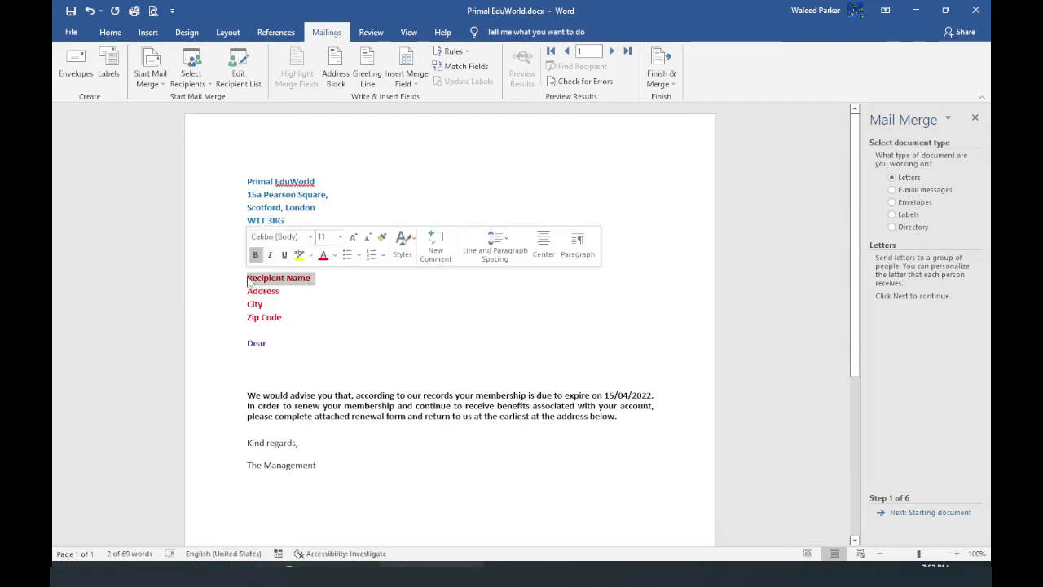
left_click(409, 72)
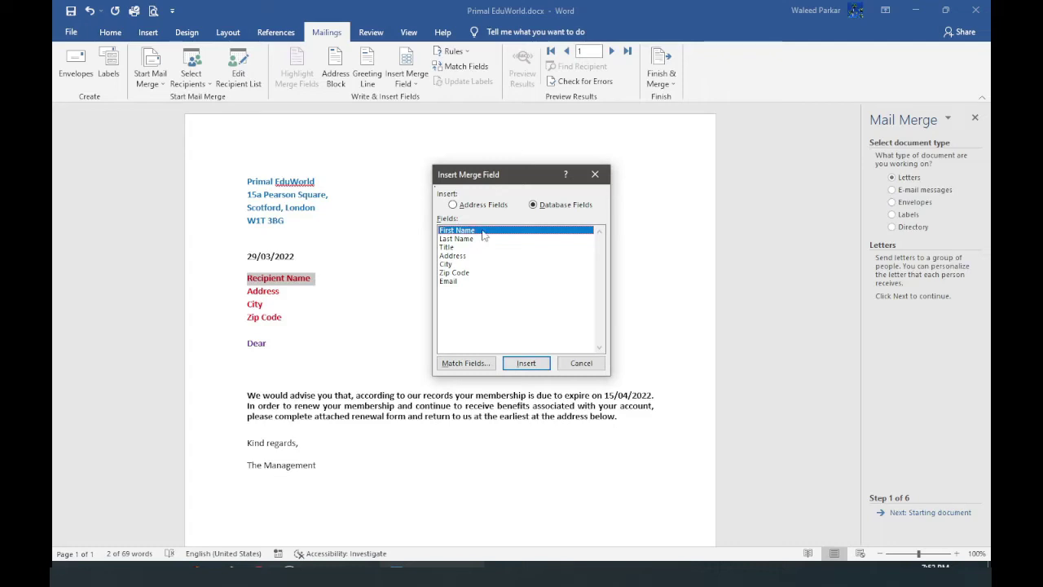
left_click(526, 363)
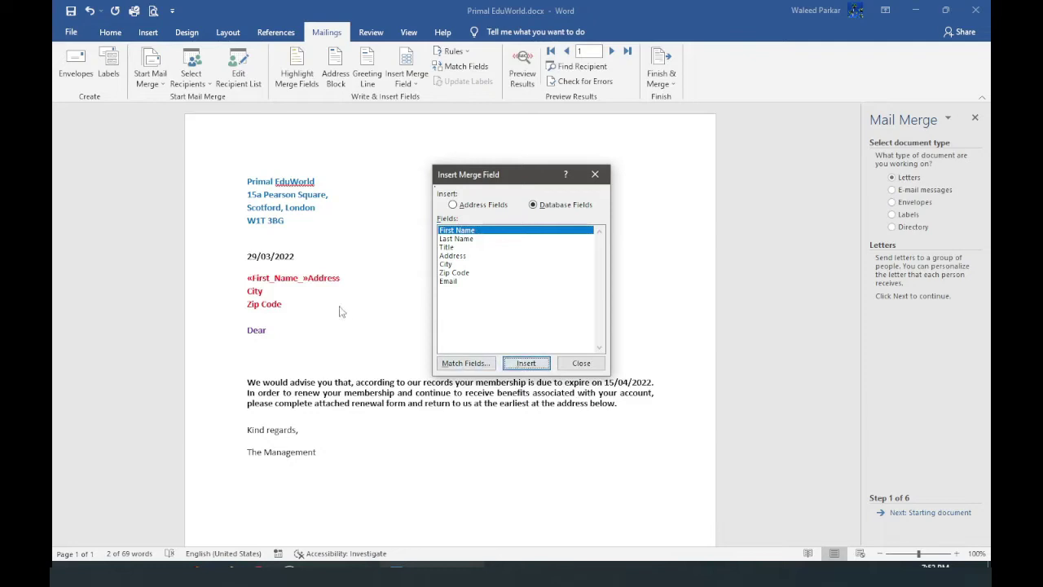
left_click(580, 364)
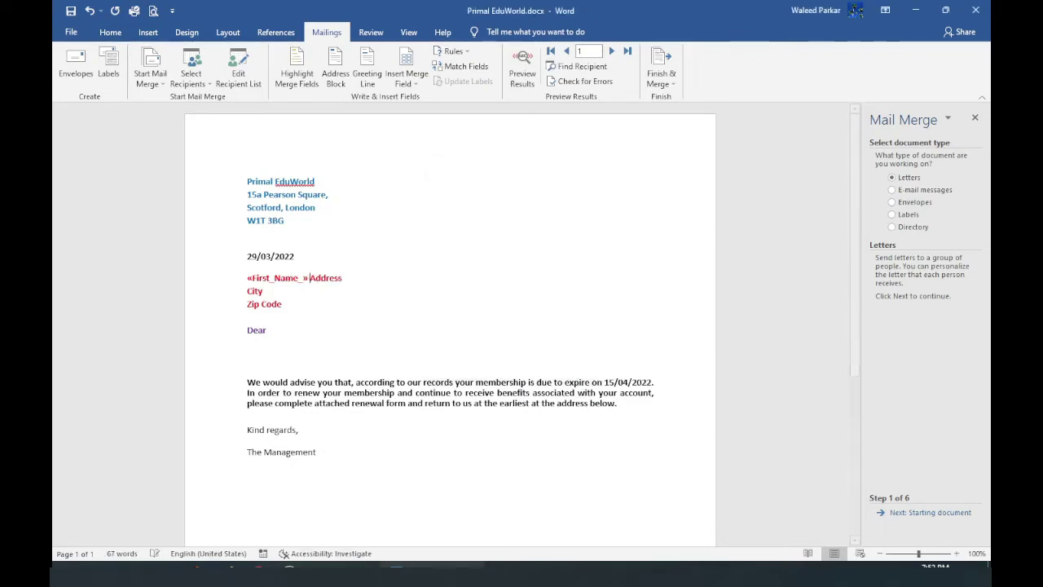
key("Return")
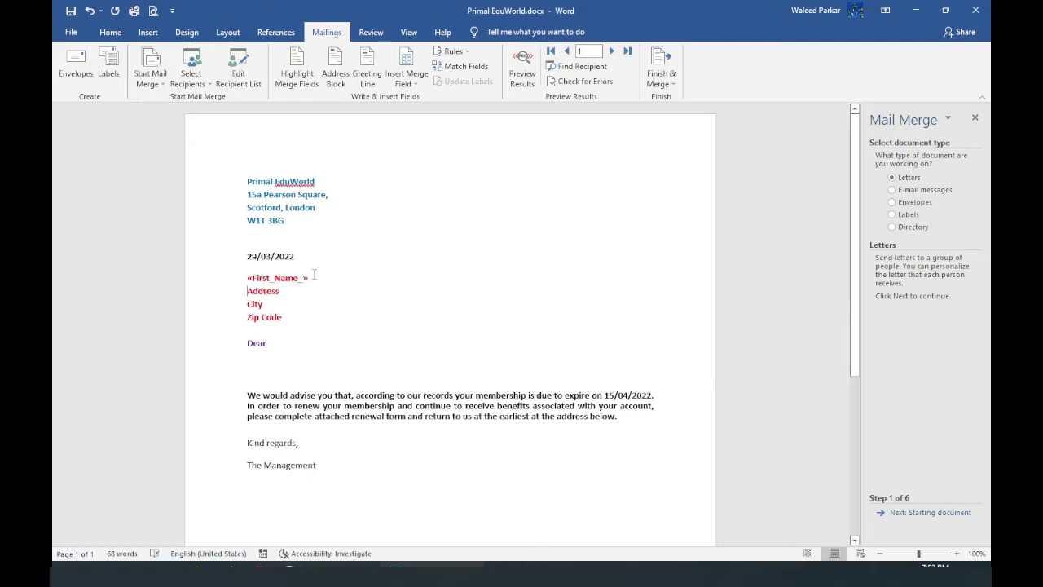
left_click(406, 84)
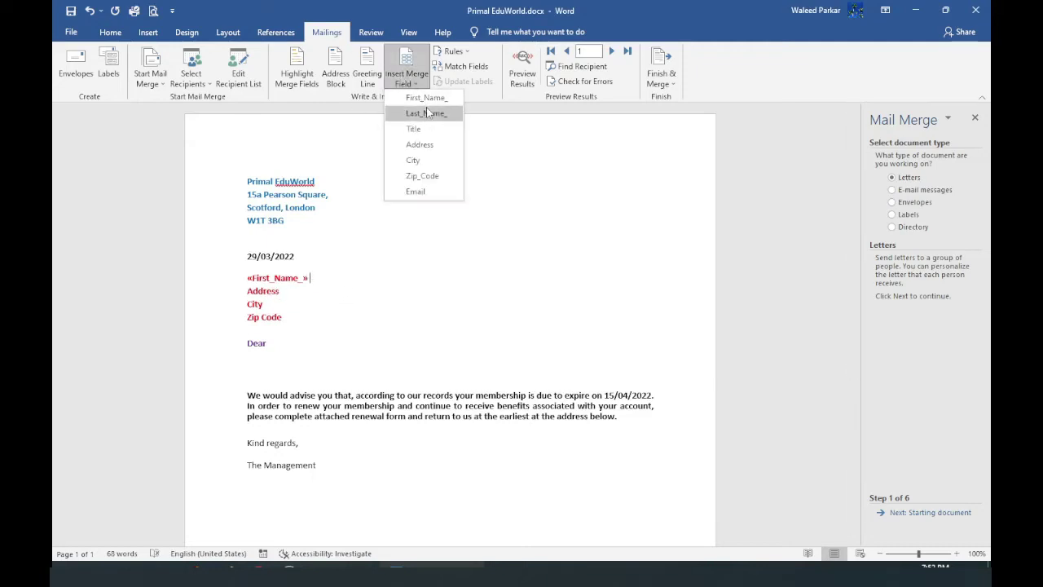
left_click(421, 114)
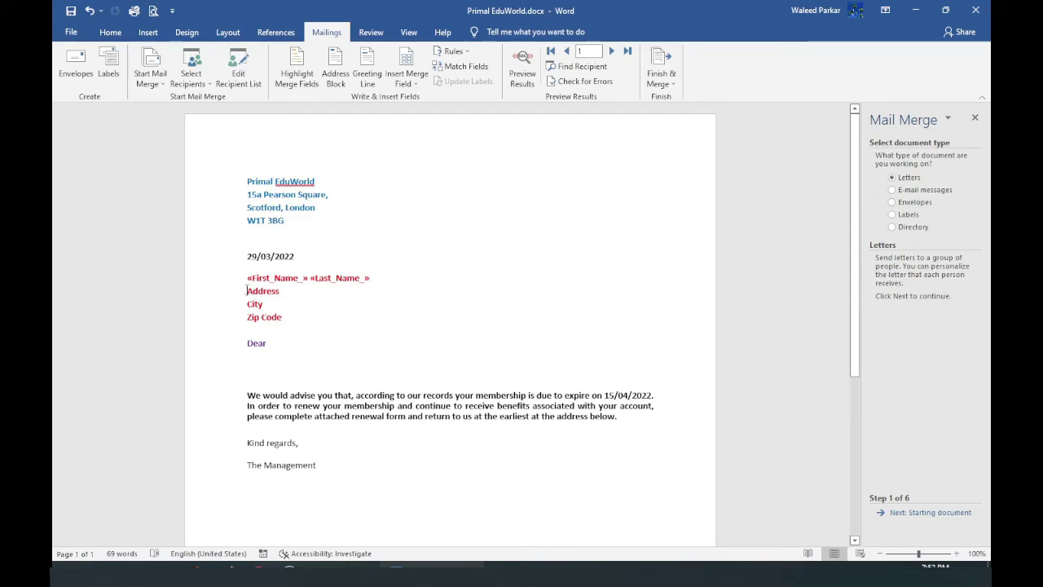
Replace the Address and City placeholders with their merge fields, each on its own line
double_click(261, 291)
left_click(406, 75)
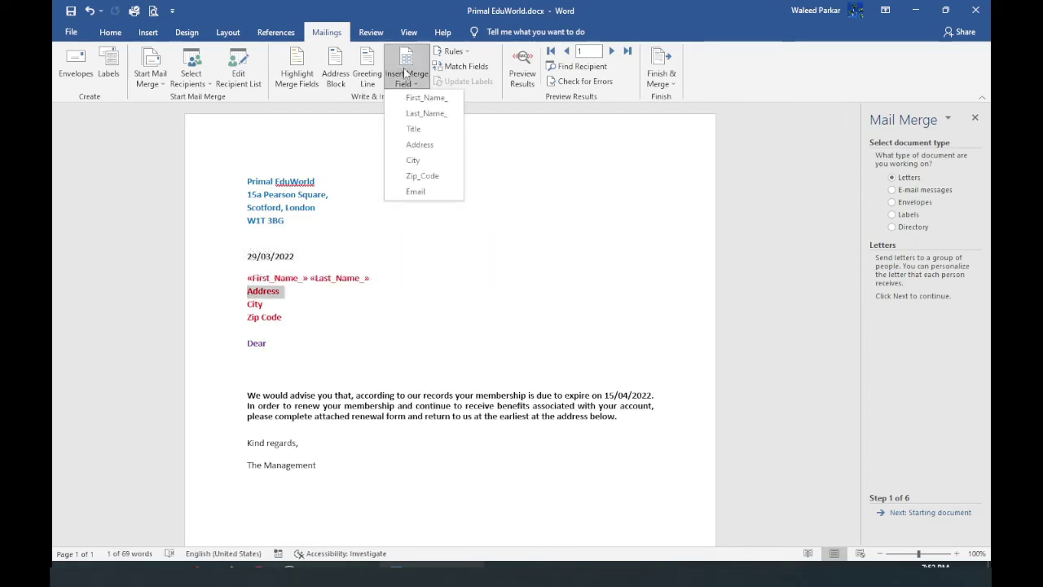
left_click(420, 144)
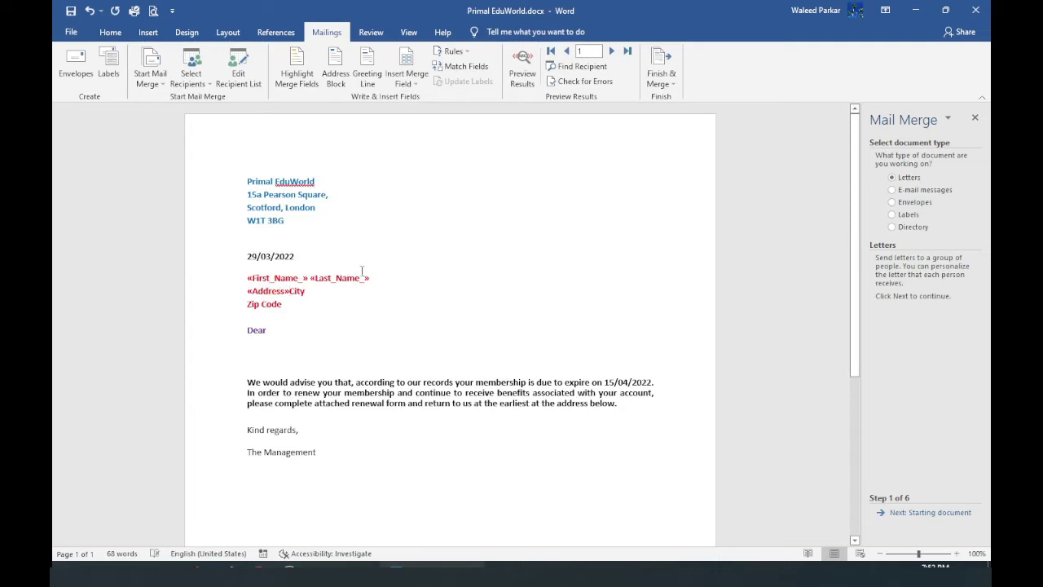
key("Return")
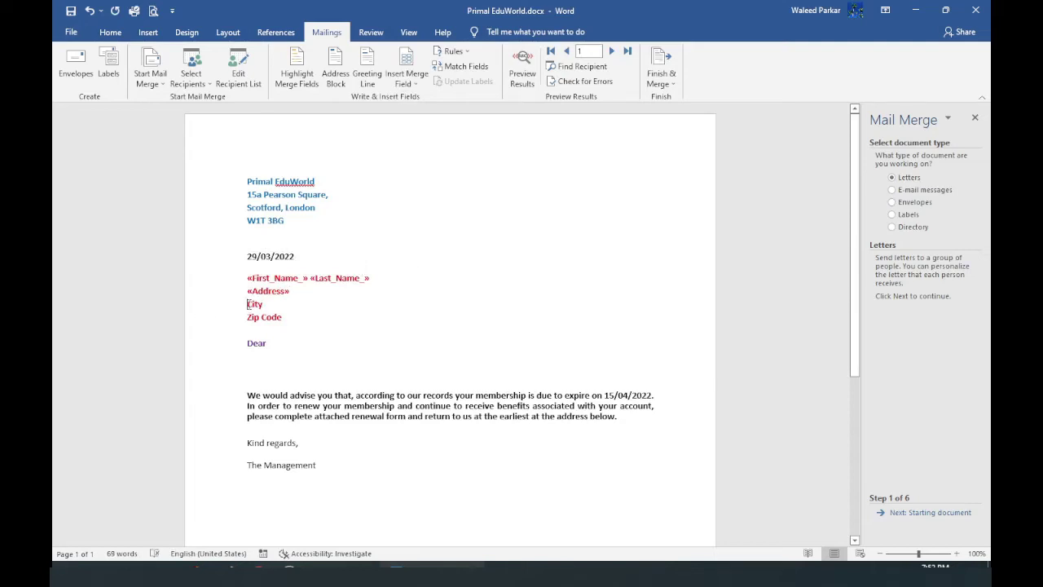
double_click(252, 304)
left_click(405, 74)
left_click(416, 159)
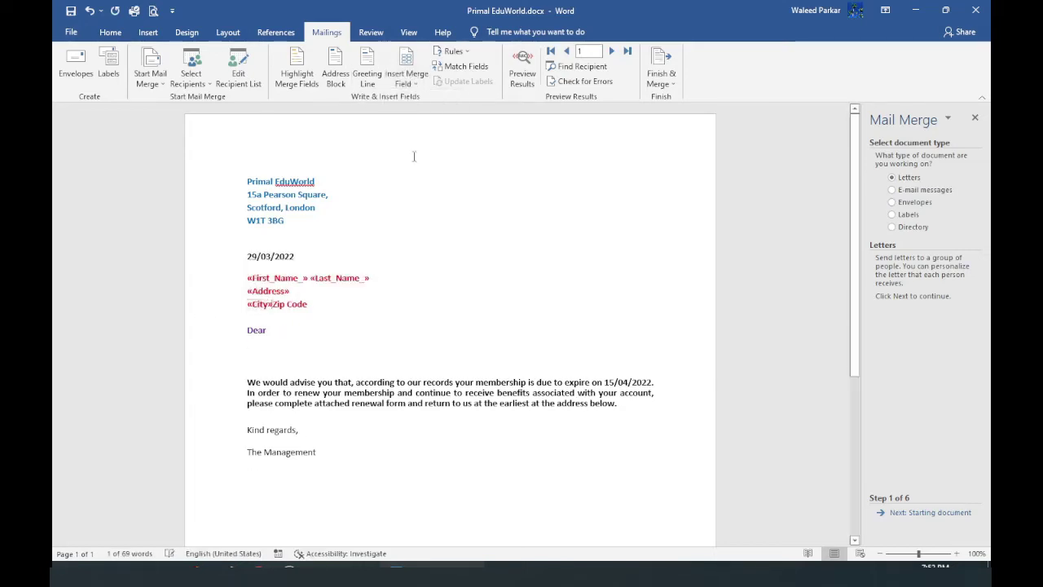
Replace Zip Code with the Zip_Code field on its own line, keeping a blank line before the salutation
key("Return")
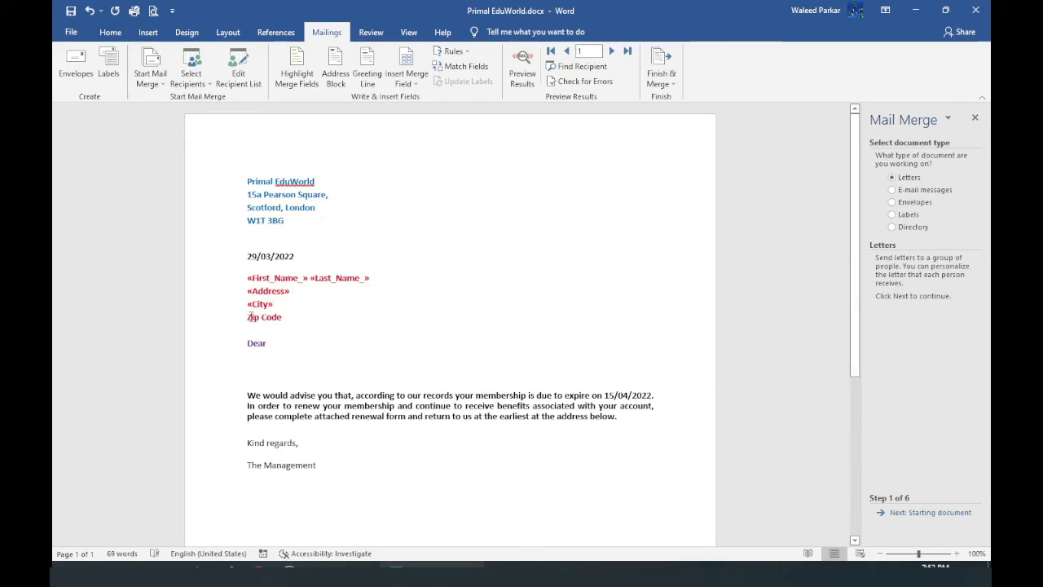
double_click(249, 317)
double_click(249, 318)
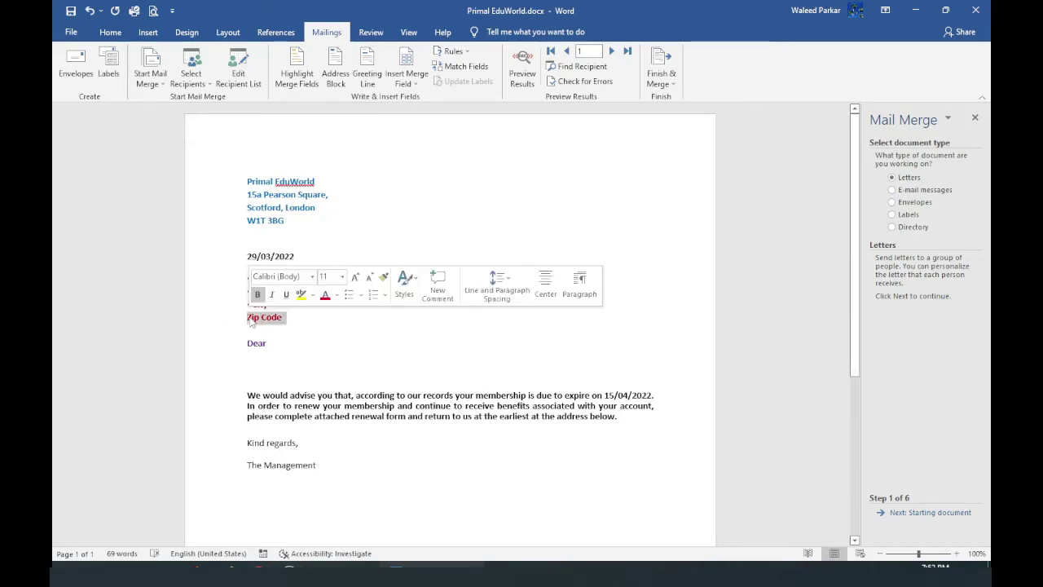
left_click_drag(251, 320, 284, 319)
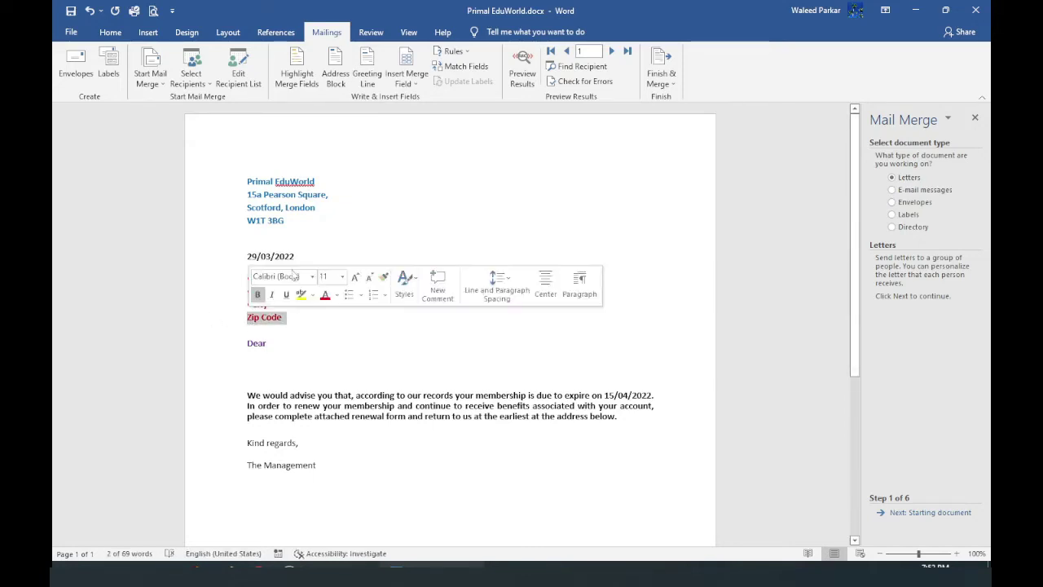
left_click(405, 75)
left_click(420, 176)
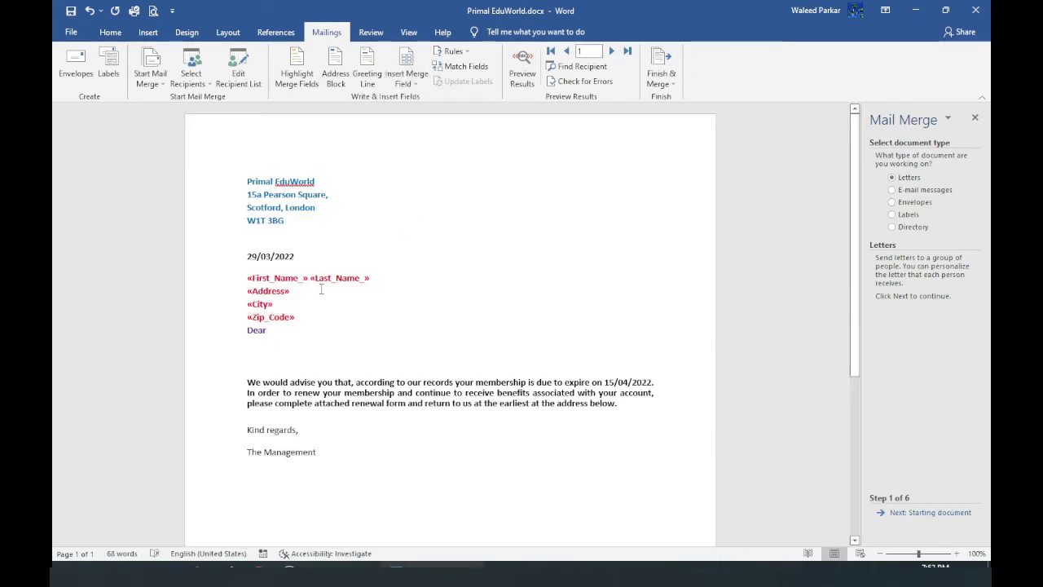
key("Return")
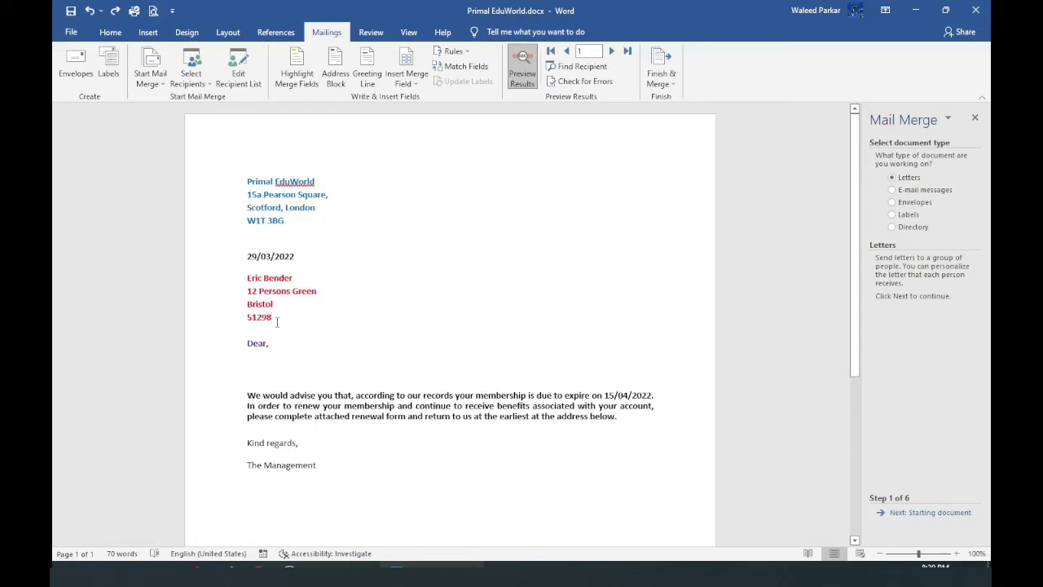
Turn off Preview Results and delete the typed 'Dear,' salutation
left_click(523, 70)
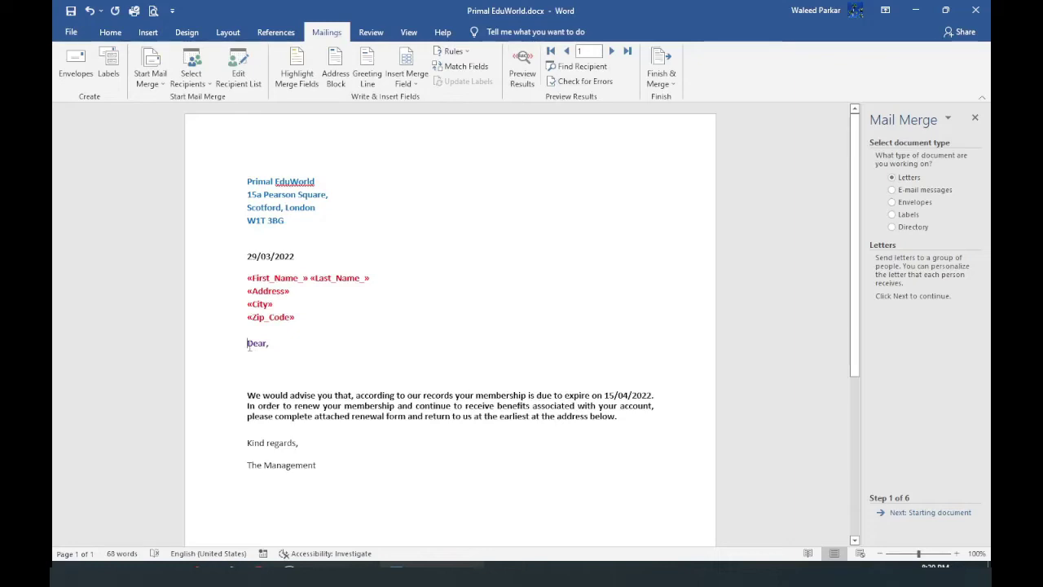
left_click_drag(247, 343, 274, 343)
key("Delete")
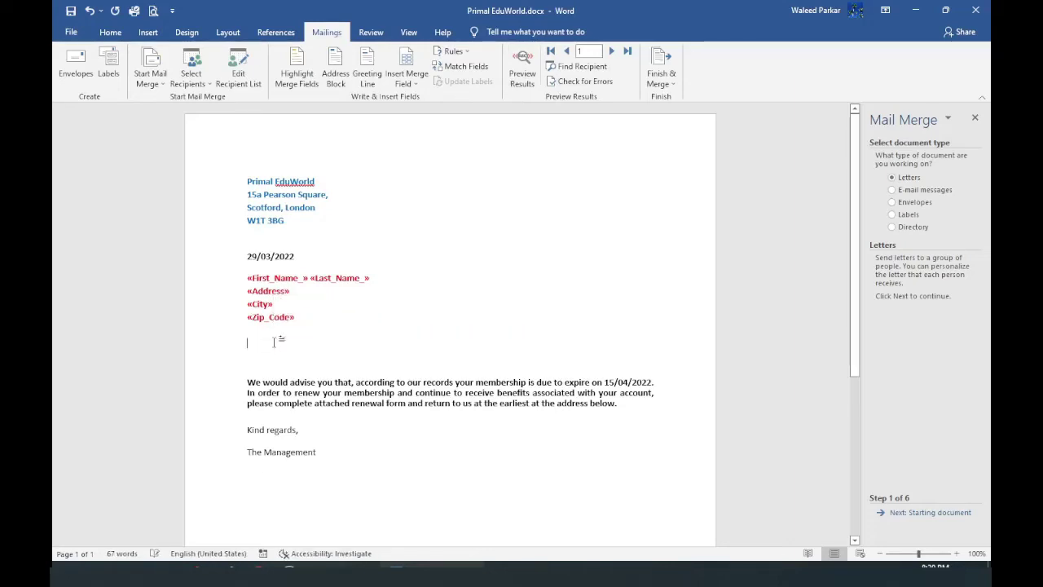
Insert a greeting line using 'Dear', the Mr. Josh Randall Jr. format, a comma and (none) for invalid names
left_click(371, 76)
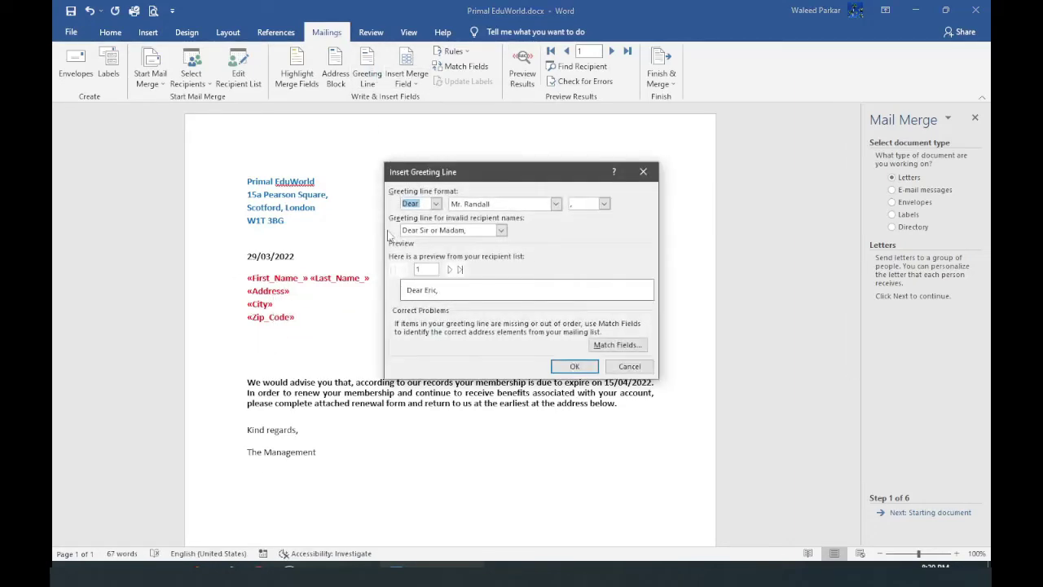
left_click(436, 203)
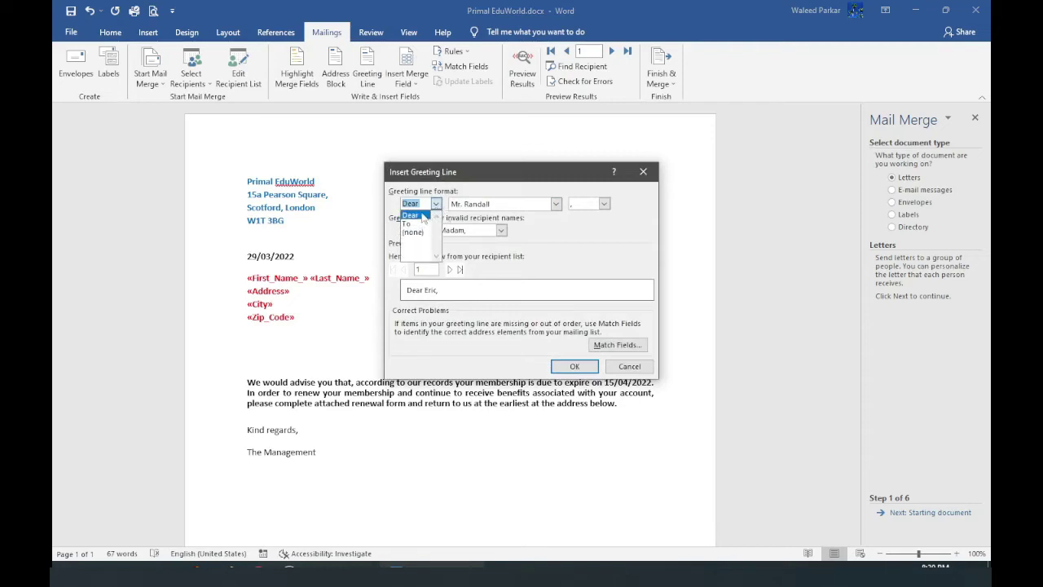
left_click(412, 215)
left_click(555, 203)
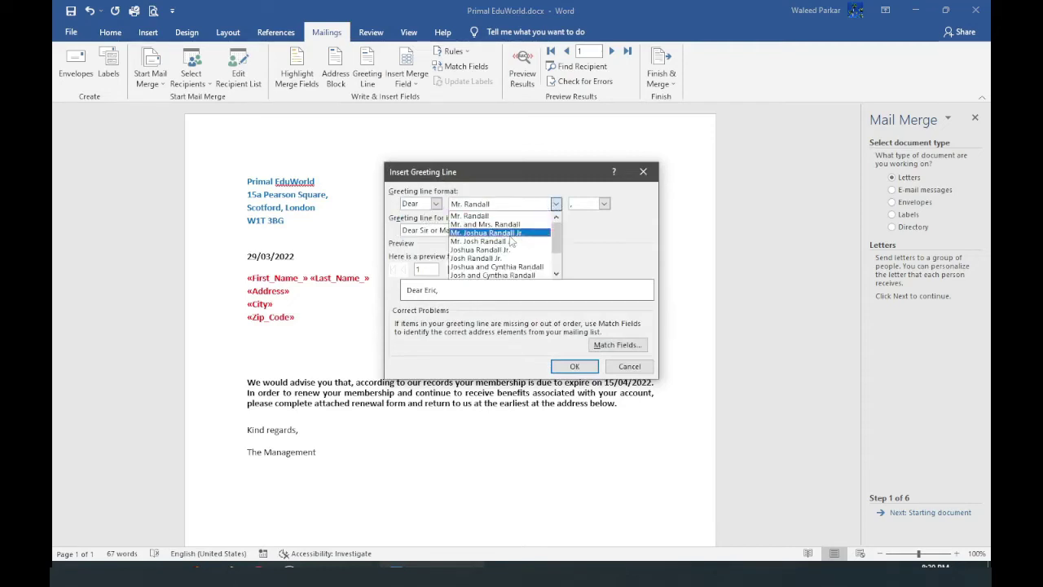
left_click(489, 242)
left_click(605, 204)
left_click(607, 206)
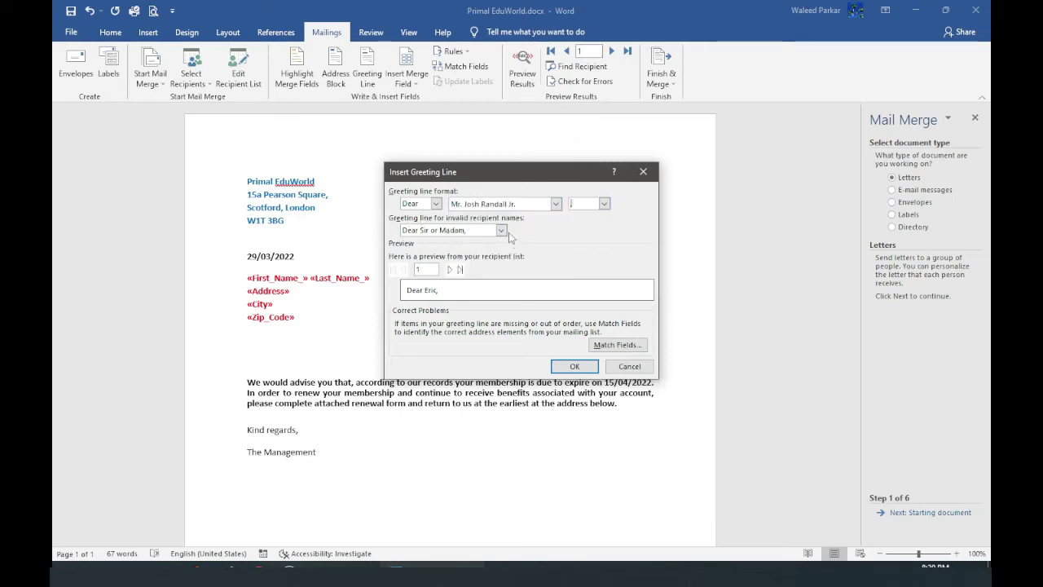
left_click(502, 230)
left_click(473, 261)
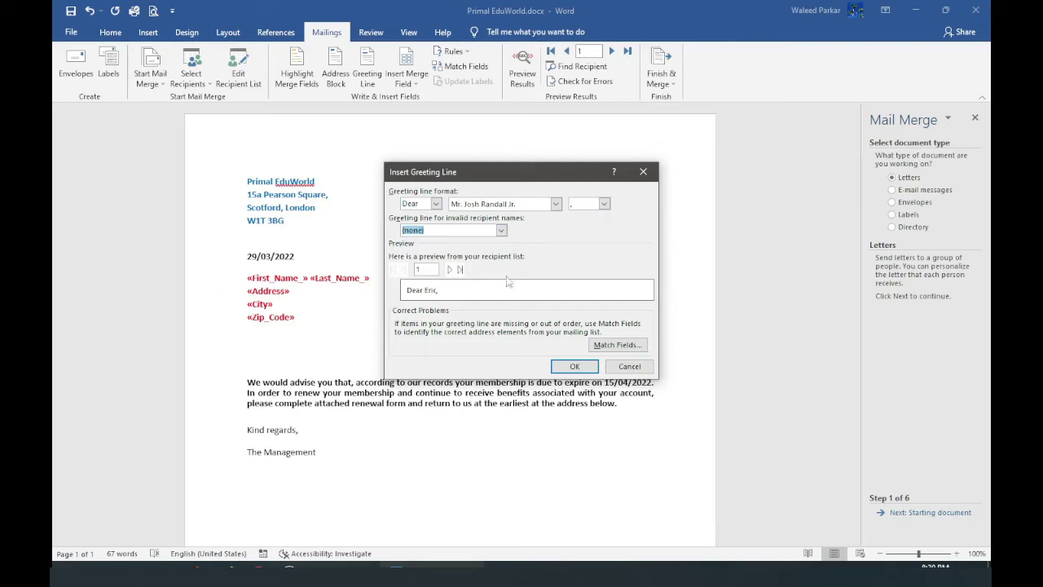
left_click(570, 367)
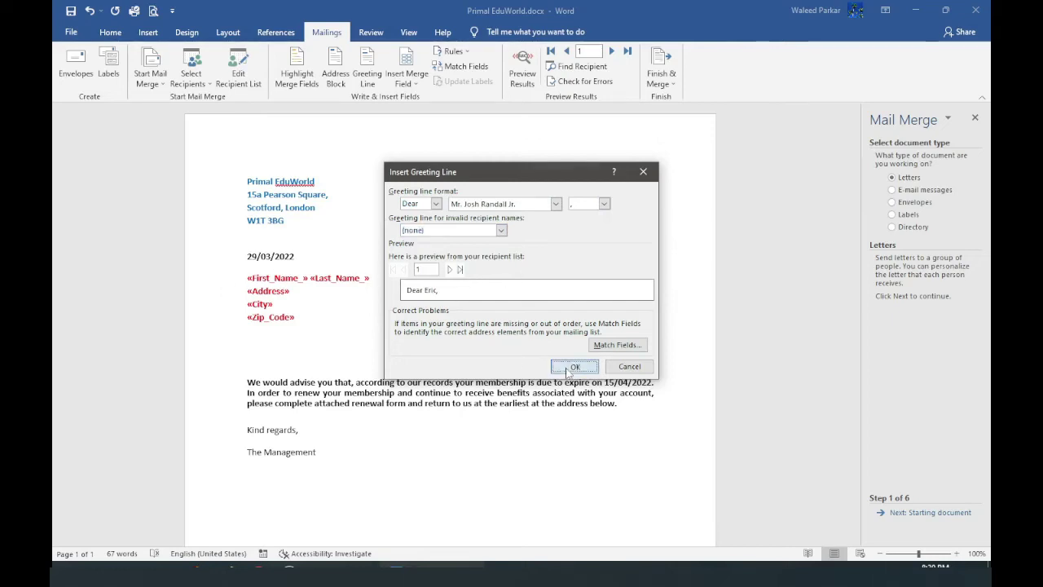
Preview the merged letters and step forward through the recipients, then back toward the start
left_click(522, 71)
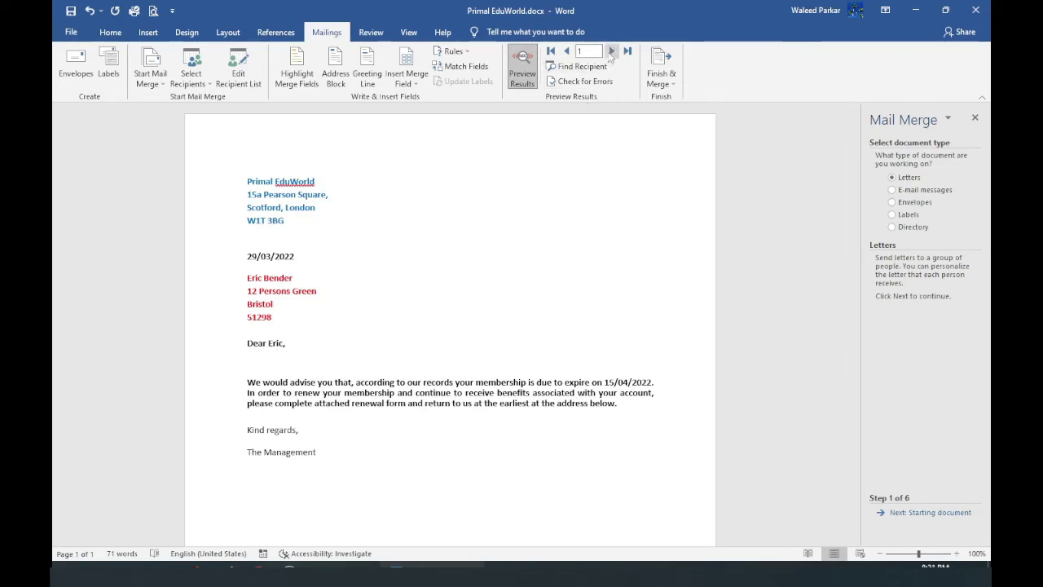
left_click(612, 52)
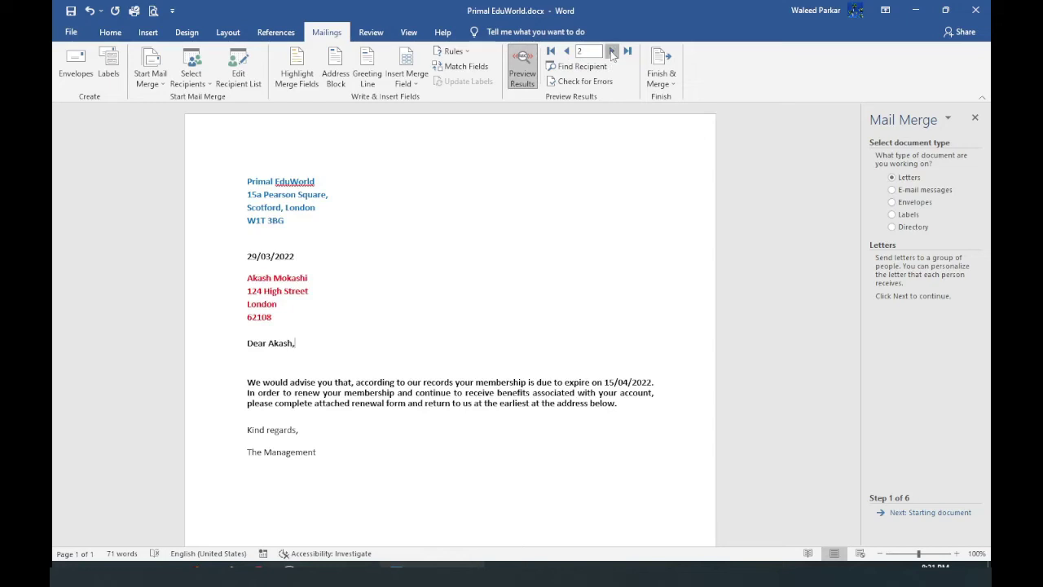
left_click(612, 53)
left_click(612, 53)
left_click(612, 52)
left_click(612, 52)
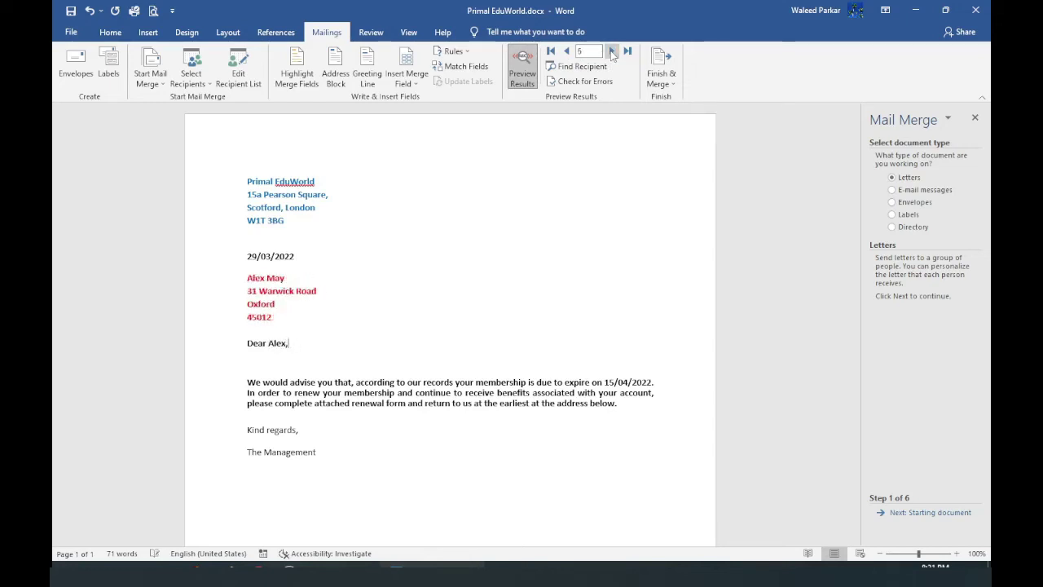
left_click(612, 53)
left_click(612, 52)
left_click(612, 52)
left_click(612, 52)
left_click(612, 53)
left_click(612, 52)
left_click(612, 52)
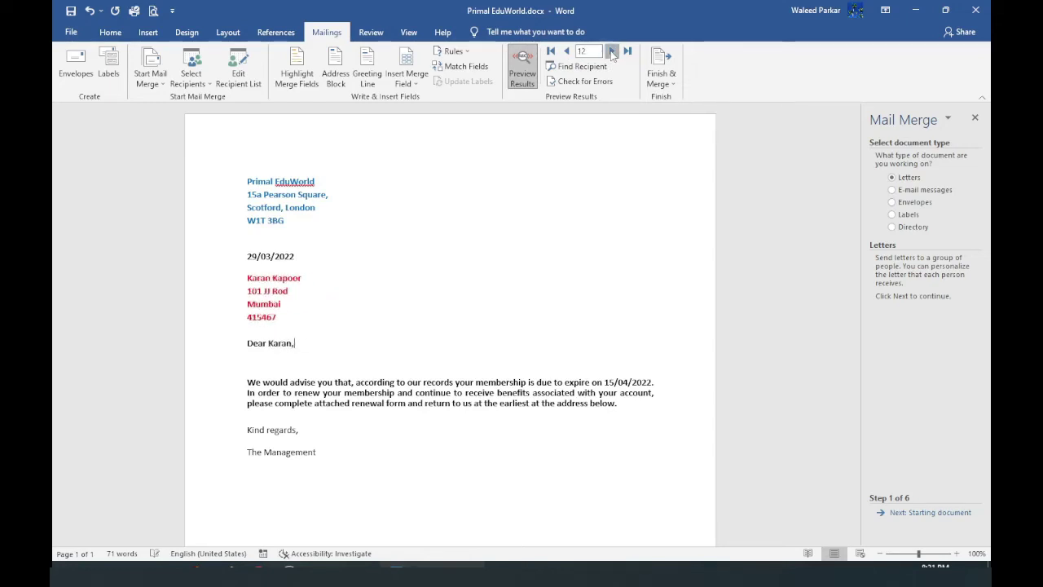
left_click(612, 52)
left_click(612, 52)
left_click(567, 52)
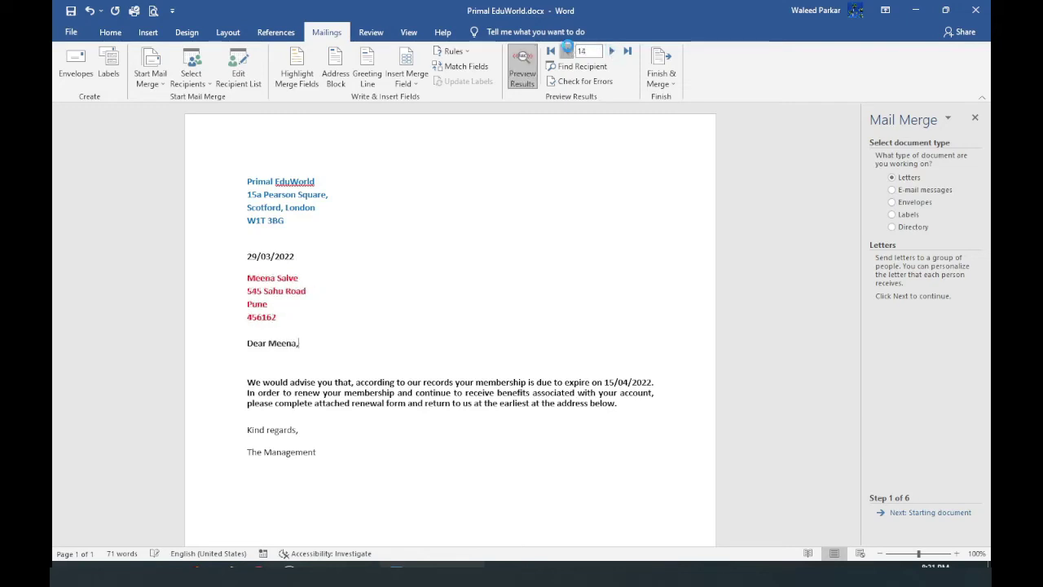
left_click(567, 52)
left_click(566, 52)
left_click(567, 52)
left_click(567, 52)
left_click(567, 52)
left_click(567, 53)
left_click(567, 52)
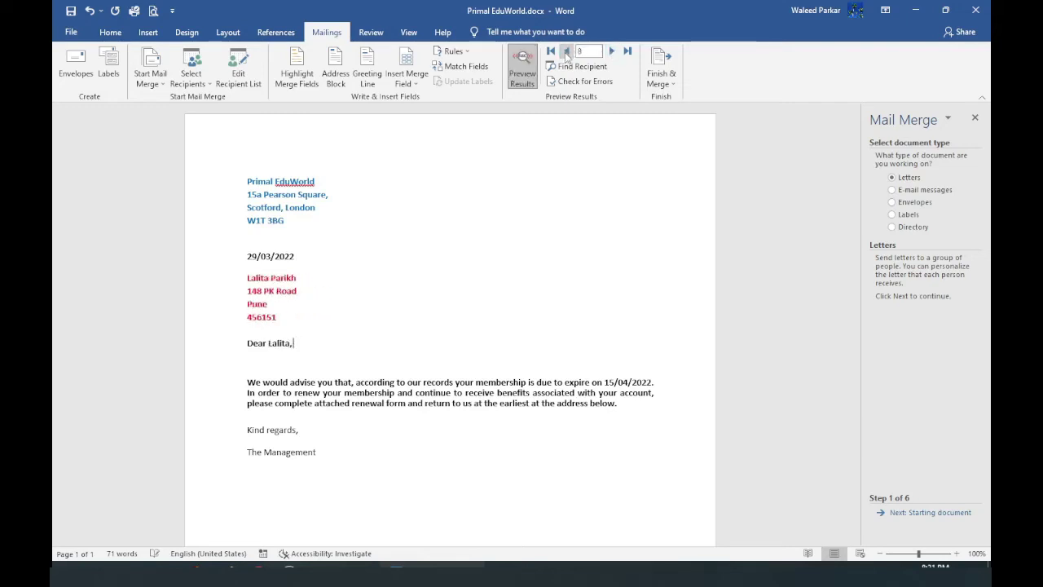
left_click(566, 52)
left_click(567, 52)
left_click(567, 52)
left_click(567, 53)
left_click(566, 52)
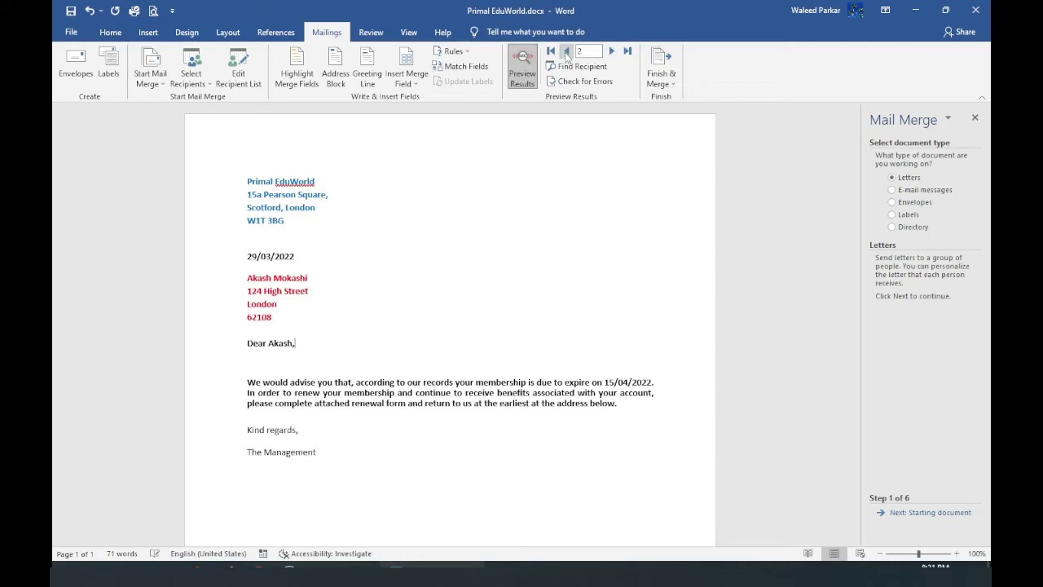
left_click(567, 52)
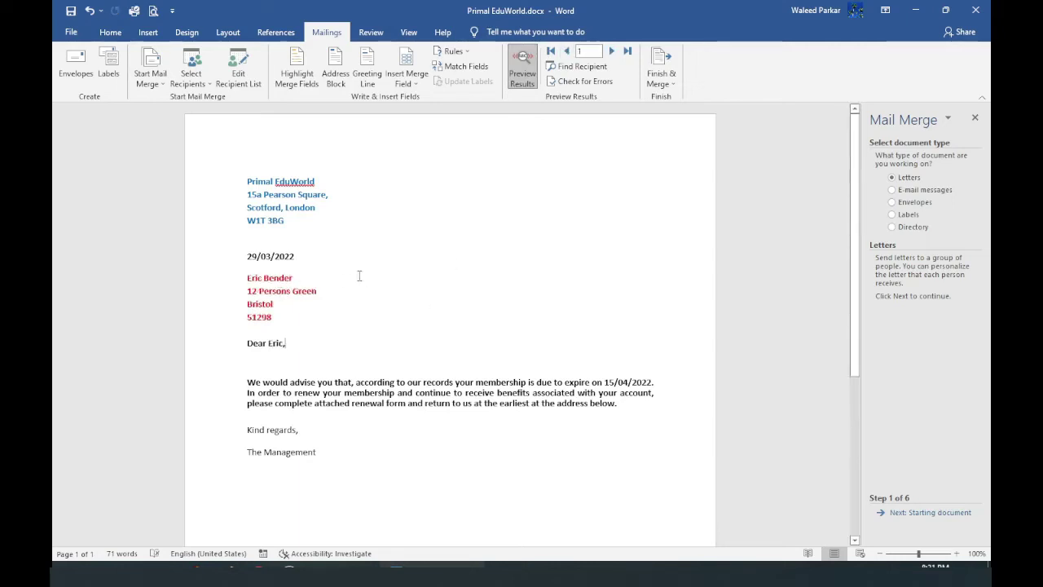
Inspect the Address Block field matching, then cancel both dialogs without inserting an address block
left_click(336, 72)
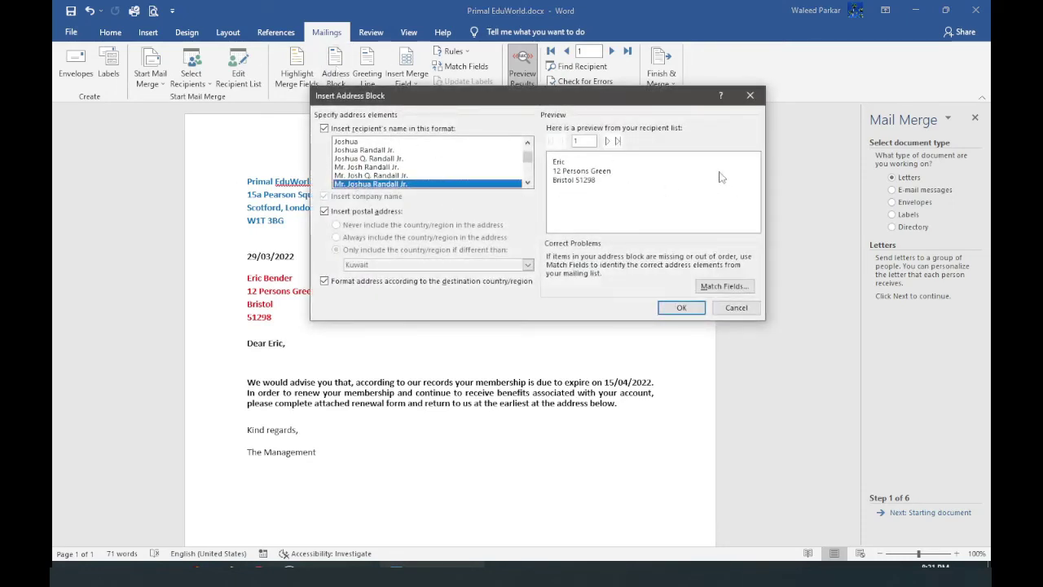
left_click(727, 290)
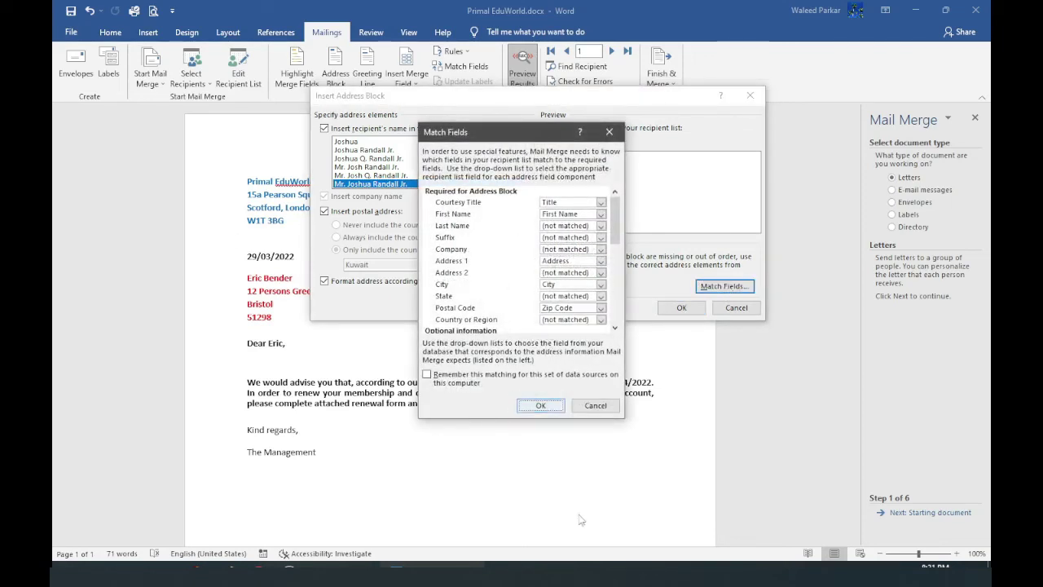
left_click(593, 411)
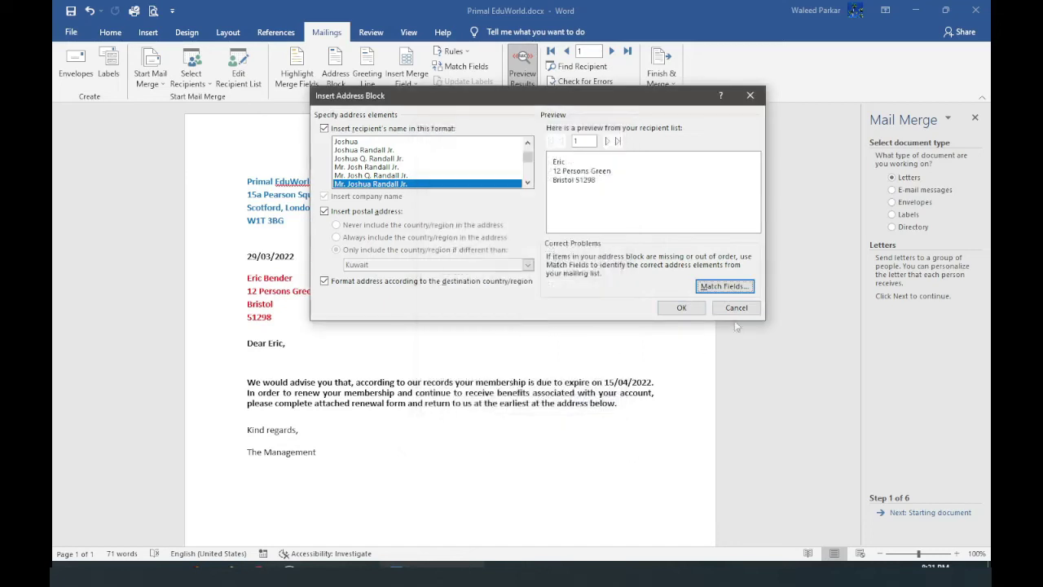
left_click(736, 308)
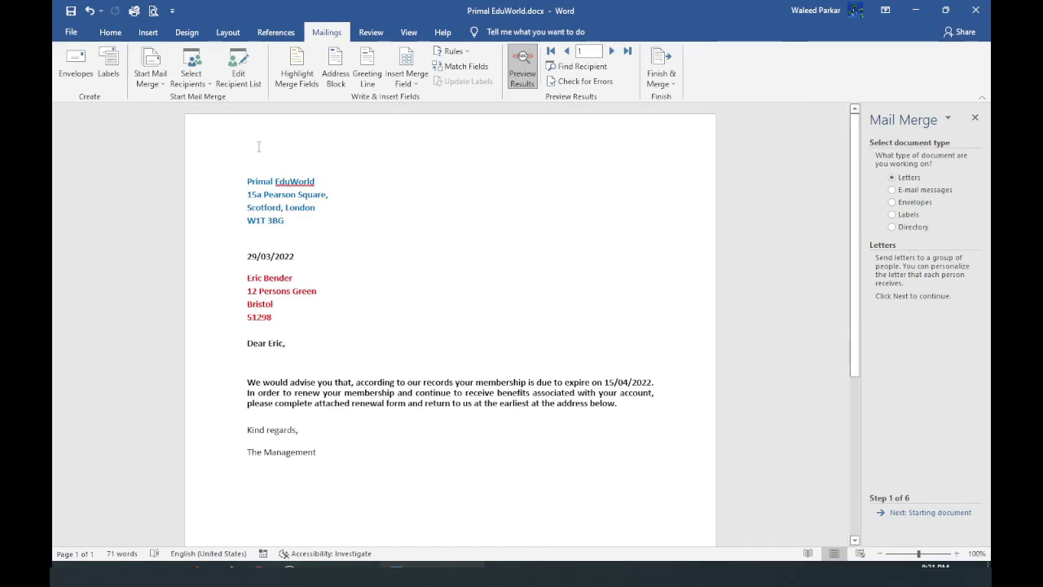
Sort the merge recipient list ascending by City
left_click(238, 74)
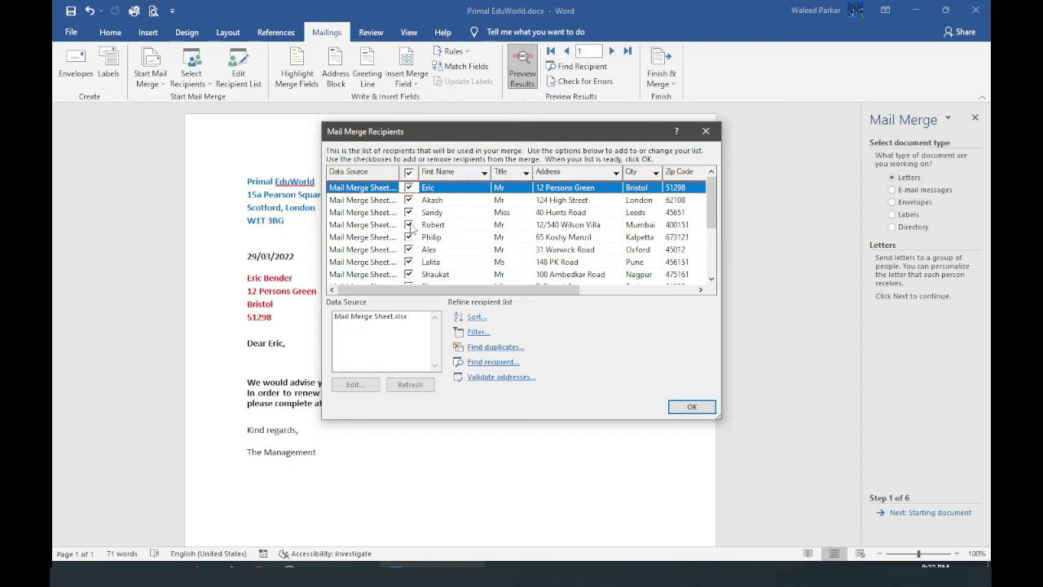
left_click(644, 178)
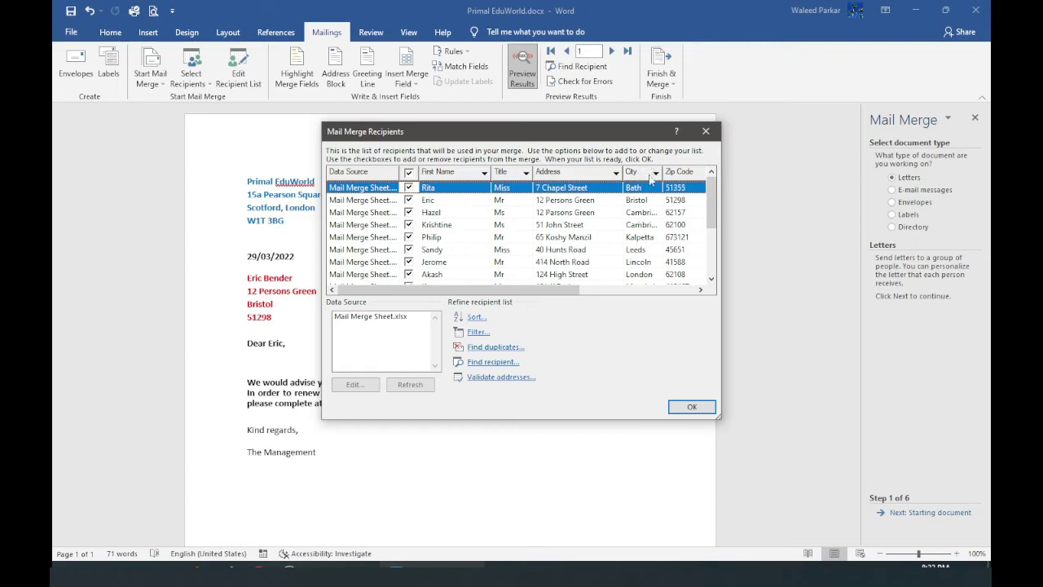
left_click(655, 174)
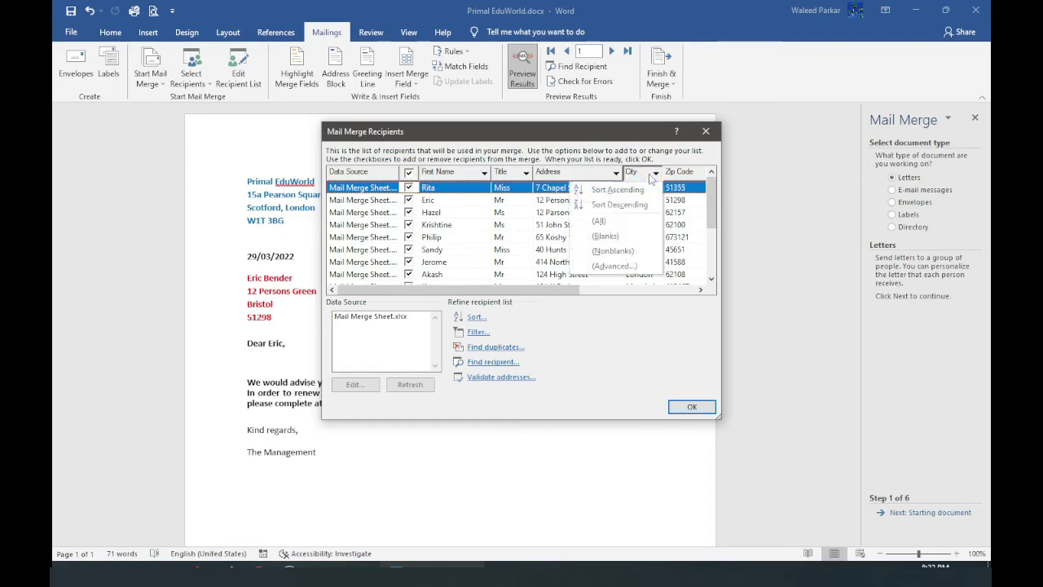
left_click(631, 193)
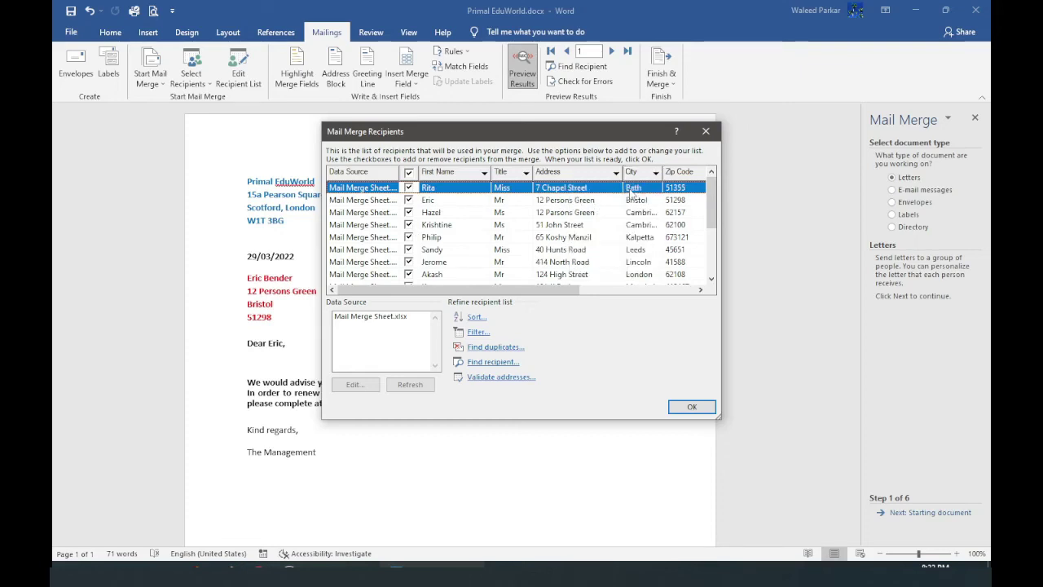
Exclude and then re-include the two Pune recipients, and apply the recipient list
scroll(648, 233, "down", 3)
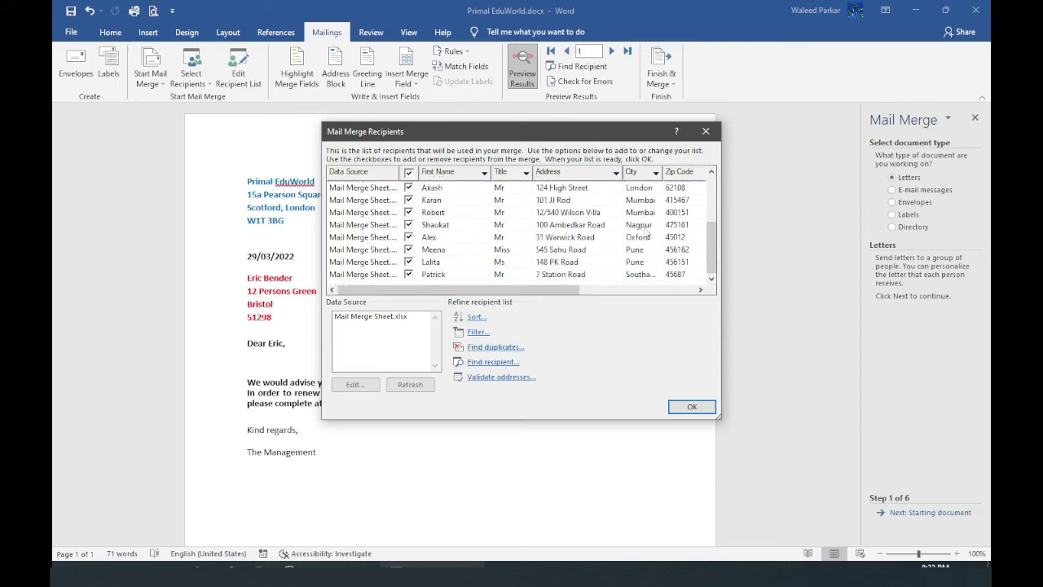
left_click(408, 250)
left_click(409, 261)
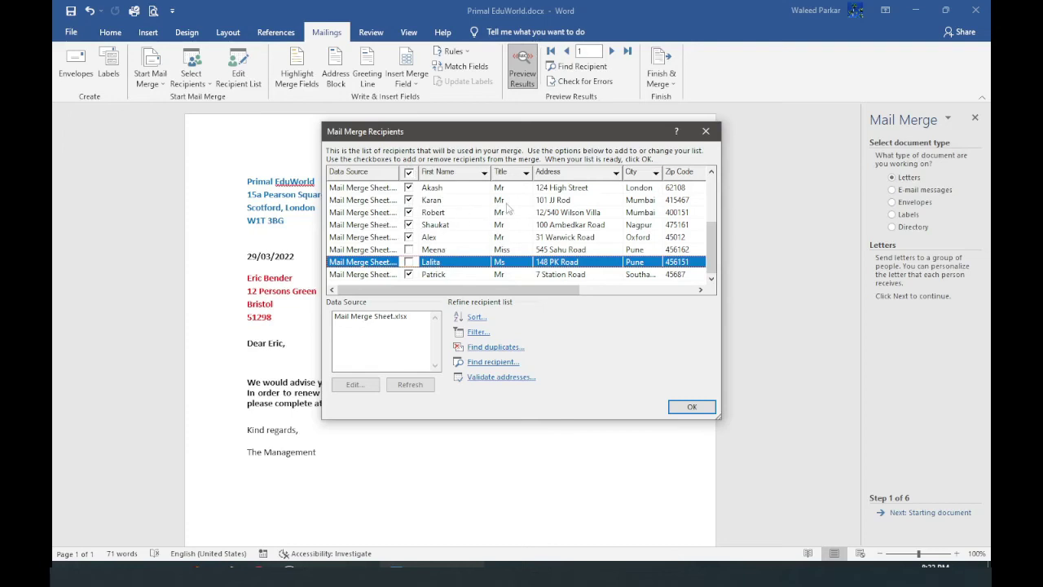
left_click(408, 249)
left_click(408, 262)
left_click(717, 134)
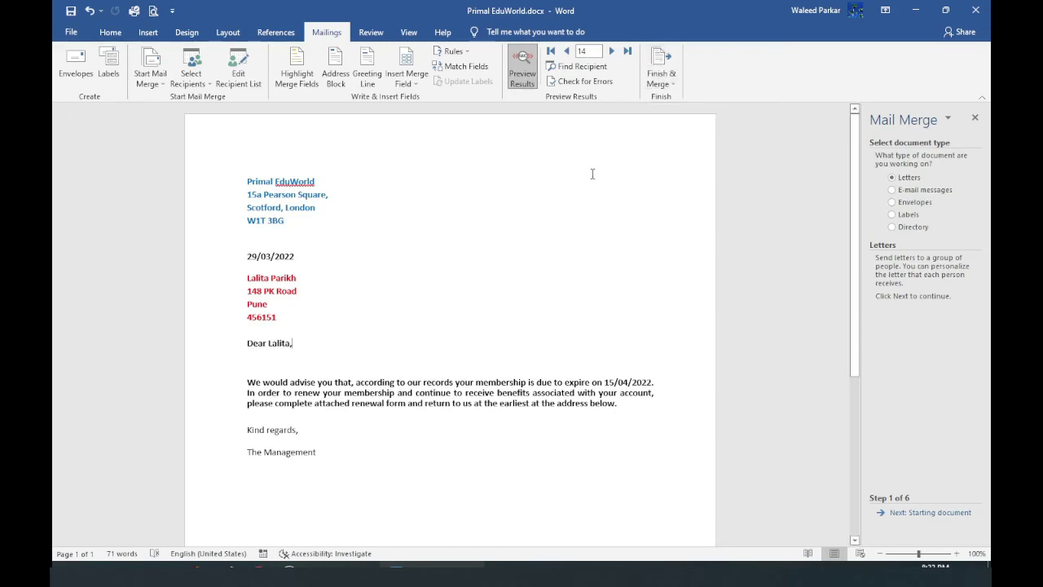
Merge all records into a new document of individual letters with Edit Individual Documents
left_click(669, 75)
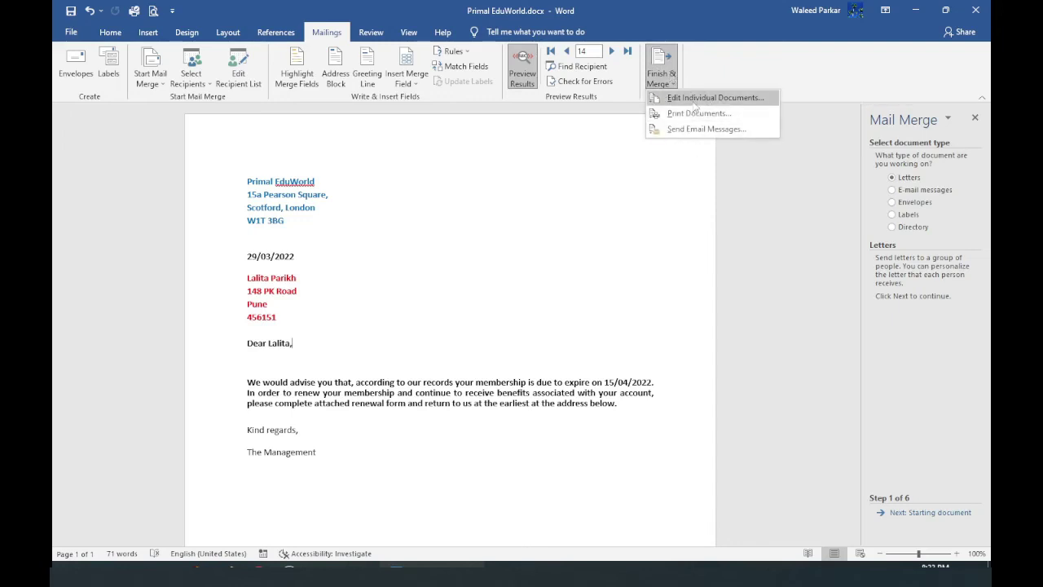
left_click(698, 99)
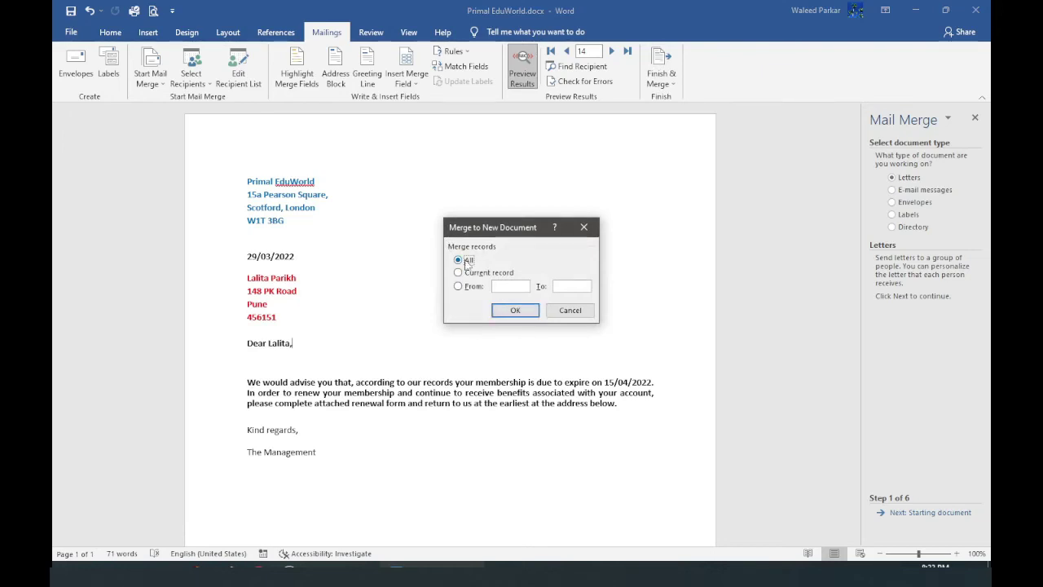
left_click(512, 313)
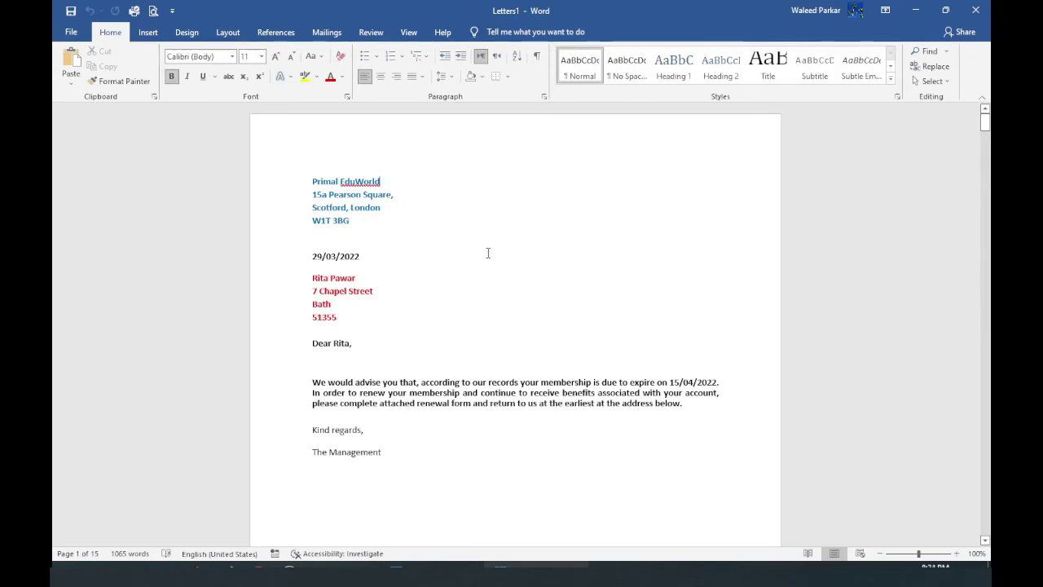
Scroll through the 15 merged renewal letters in Letters1
scroll(487, 252, "down", 2)
scroll(487, 253, "down", 20)
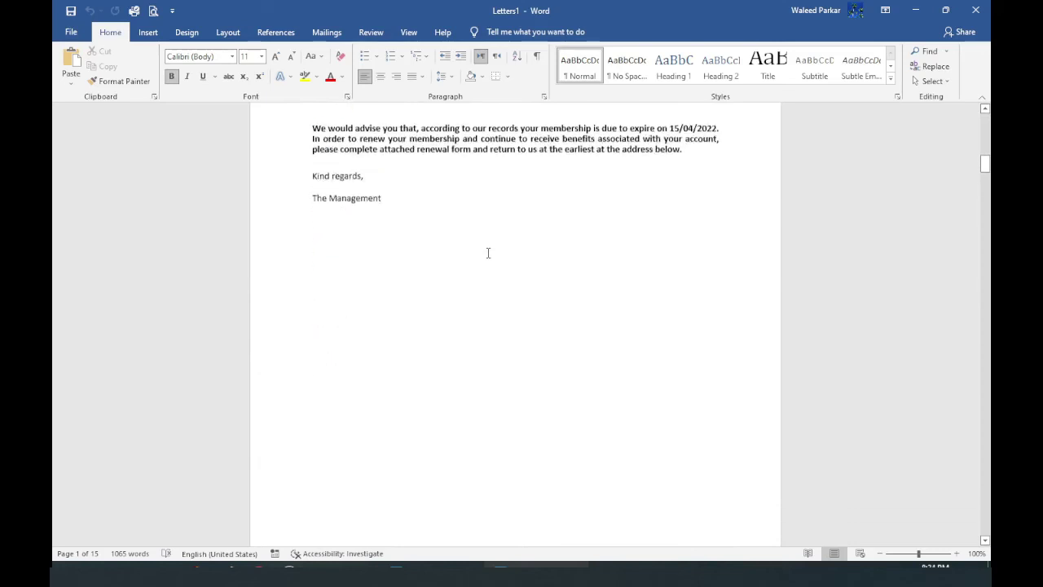
scroll(488, 253, "down", 20)
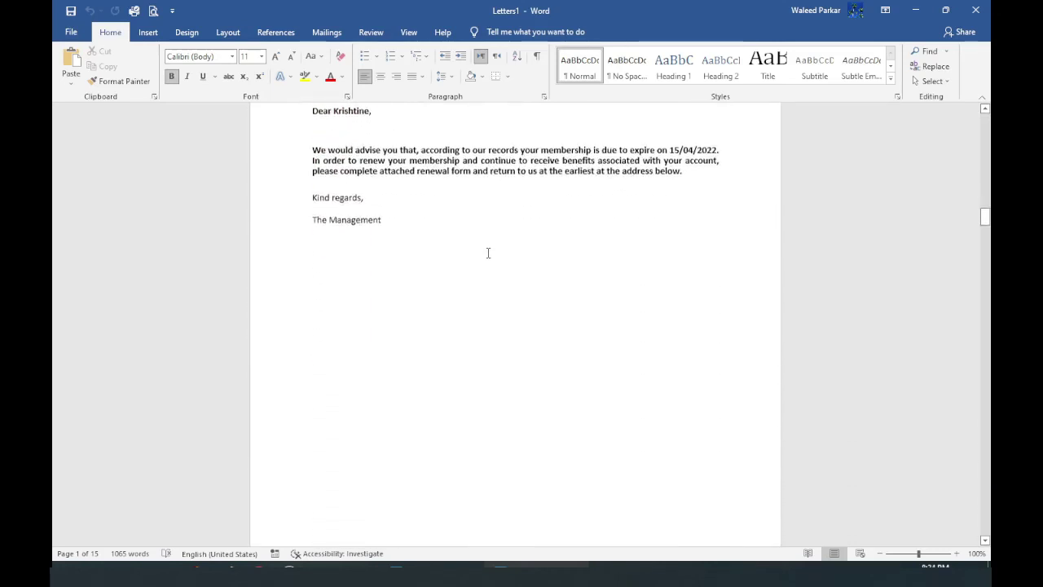
scroll(489, 253, "down", 20)
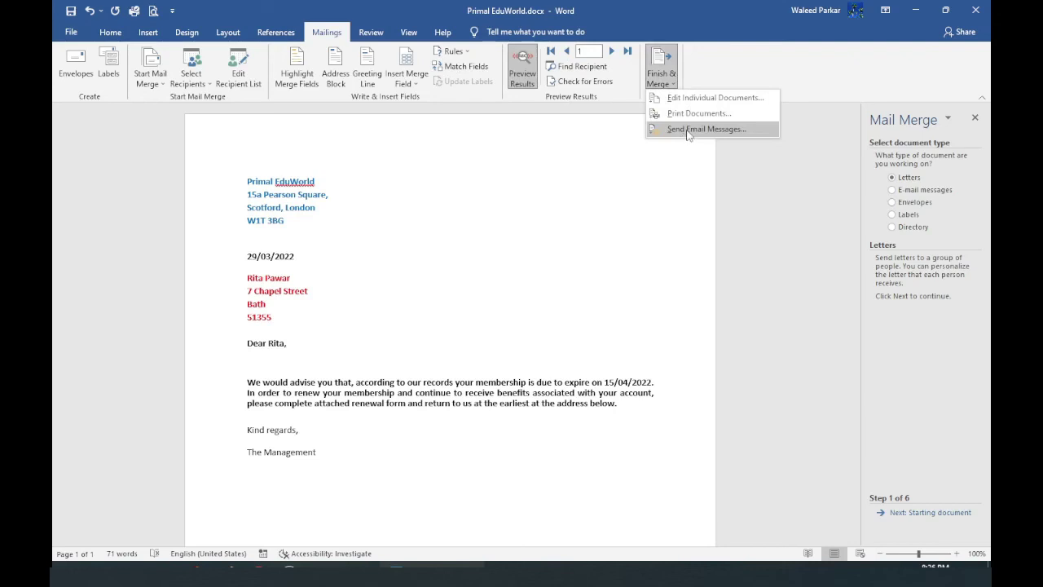
Set up an email merge with To as Email, subject 'Subscript' and HTML format, then cancel it
left_click(687, 131)
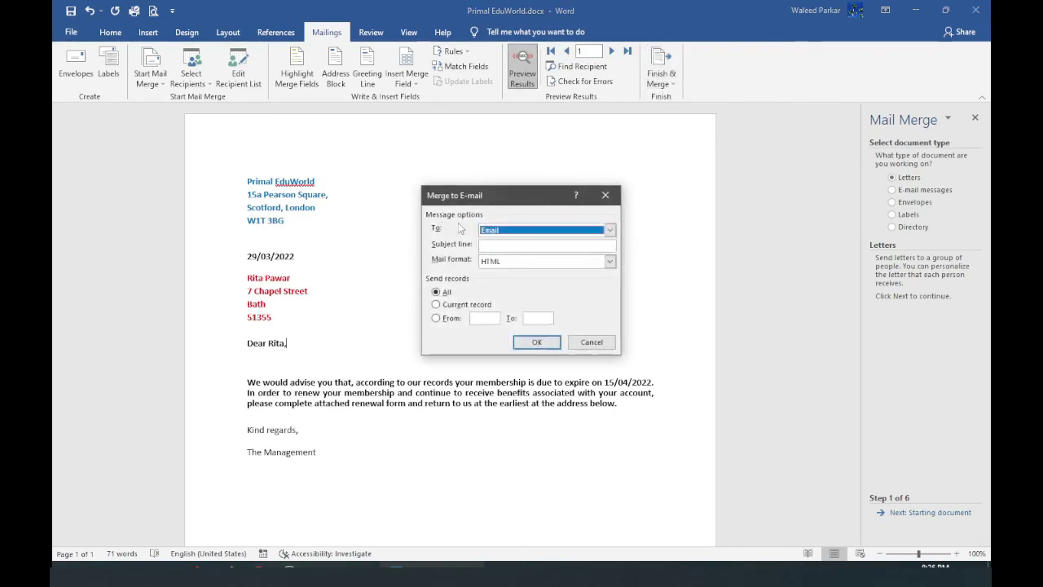
left_click(610, 231)
left_click(526, 293)
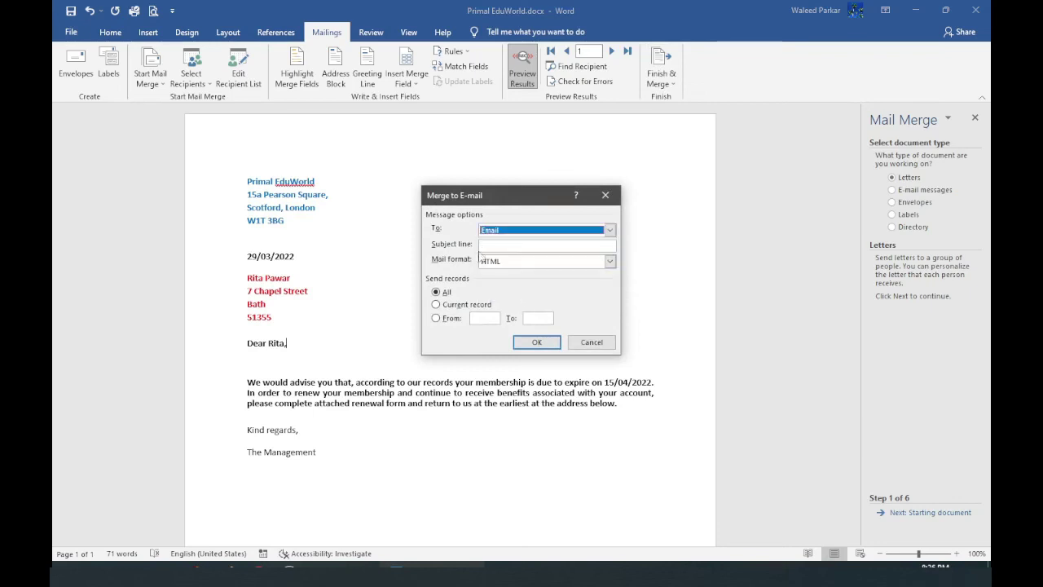
left_click(484, 246)
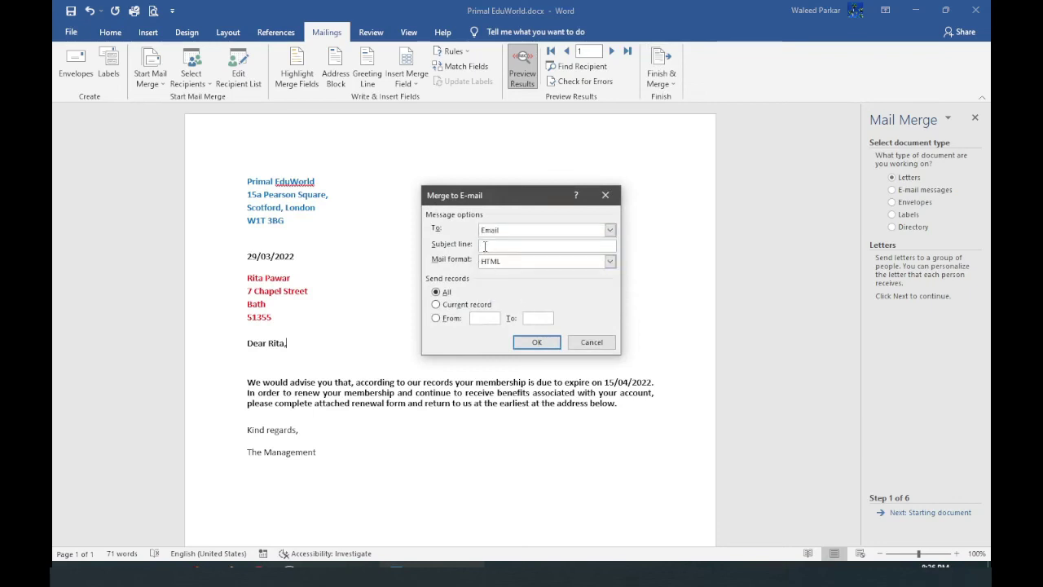
type("Subscription Expiry")
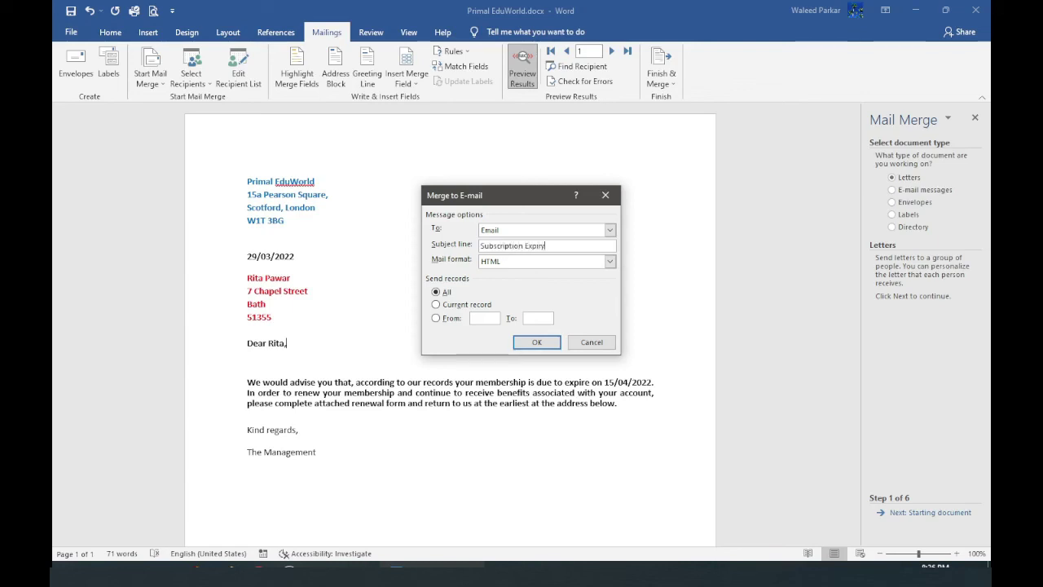
left_click(609, 260)
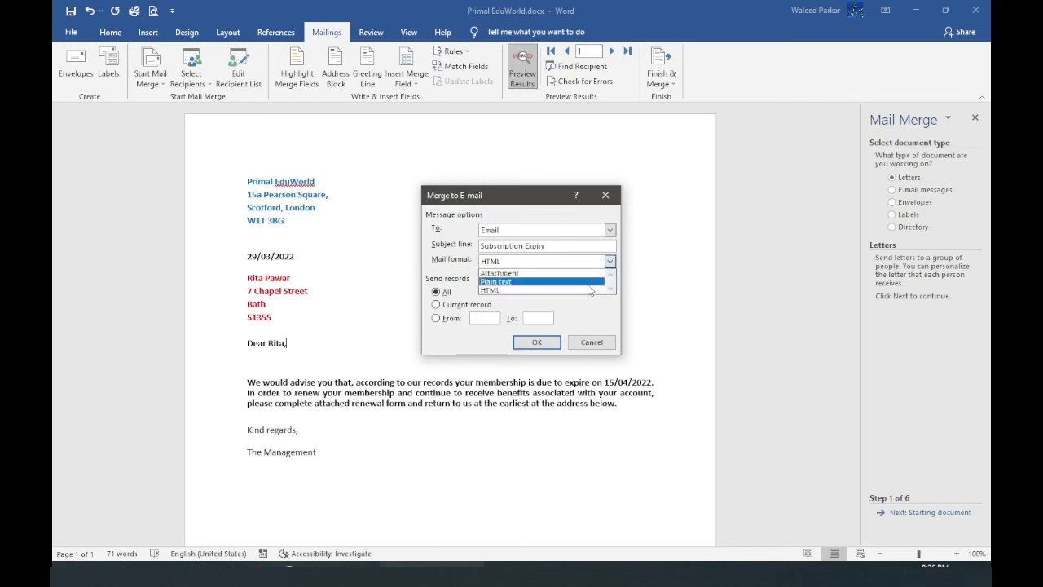
left_click(572, 292)
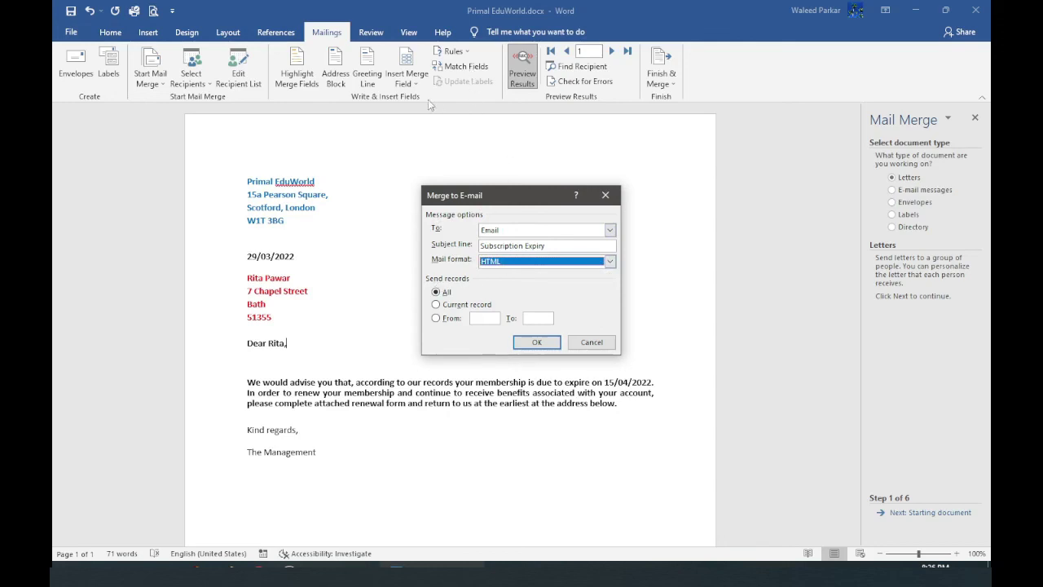
left_click(592, 342)
Confirm in Match Fields that E-mail Address maps to the Email column
left_click(480, 73)
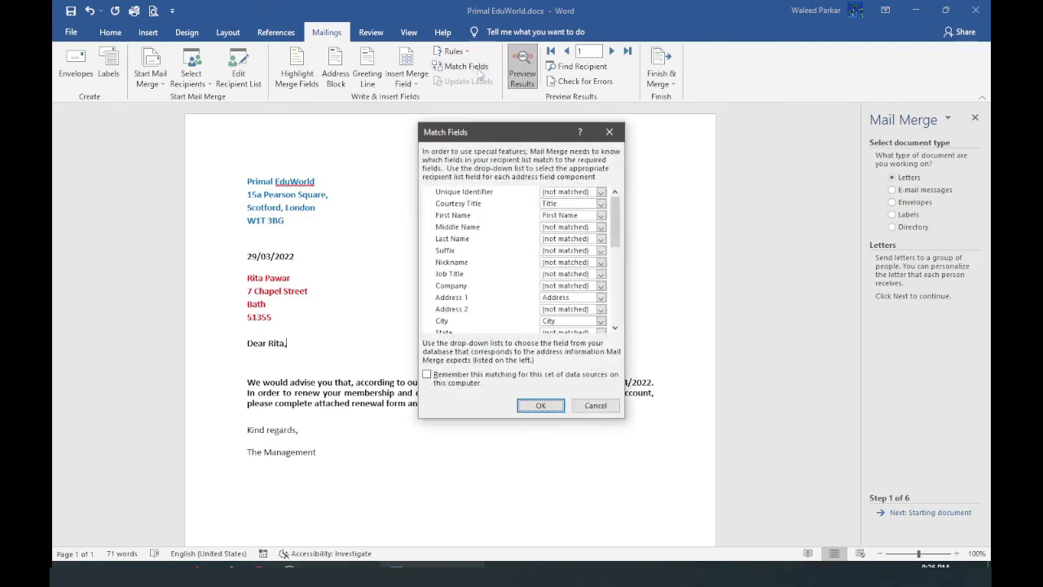
scroll(538, 291, "down", 3)
scroll(538, 291, "down", 2)
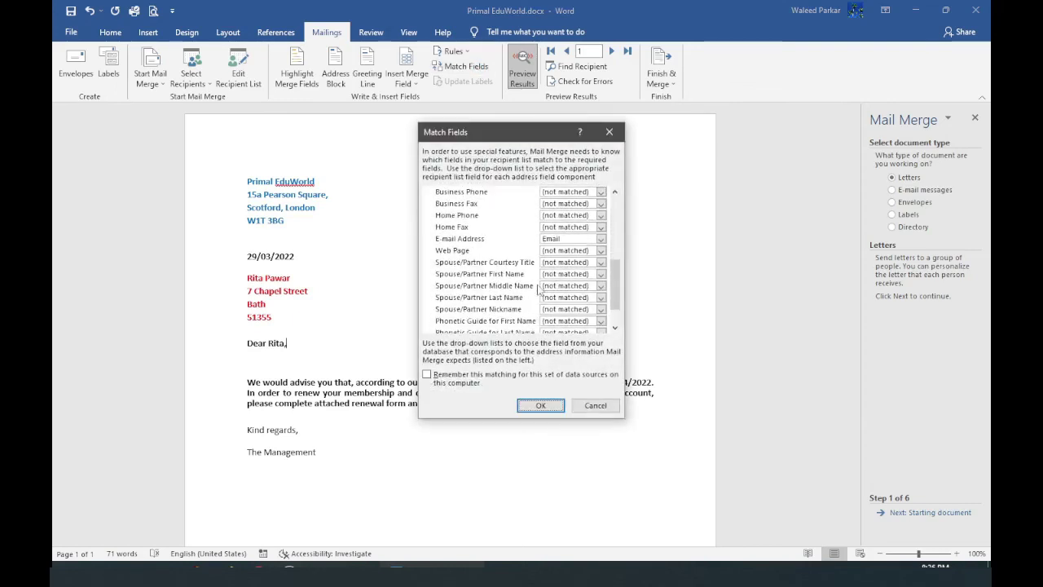
scroll(535, 267, "up", 1)
left_click(542, 406)
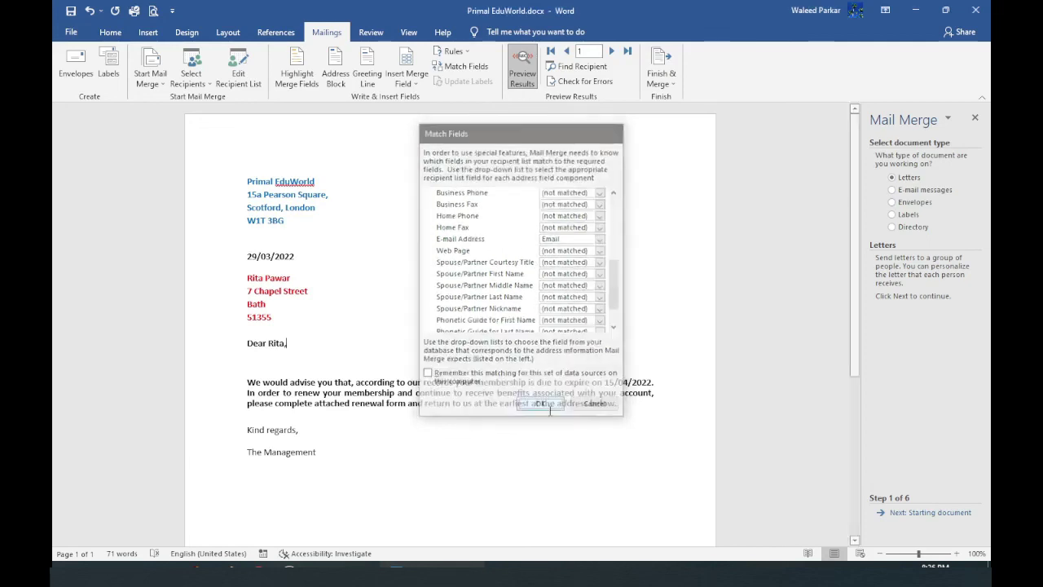
left_click(667, 85)
left_click(694, 129)
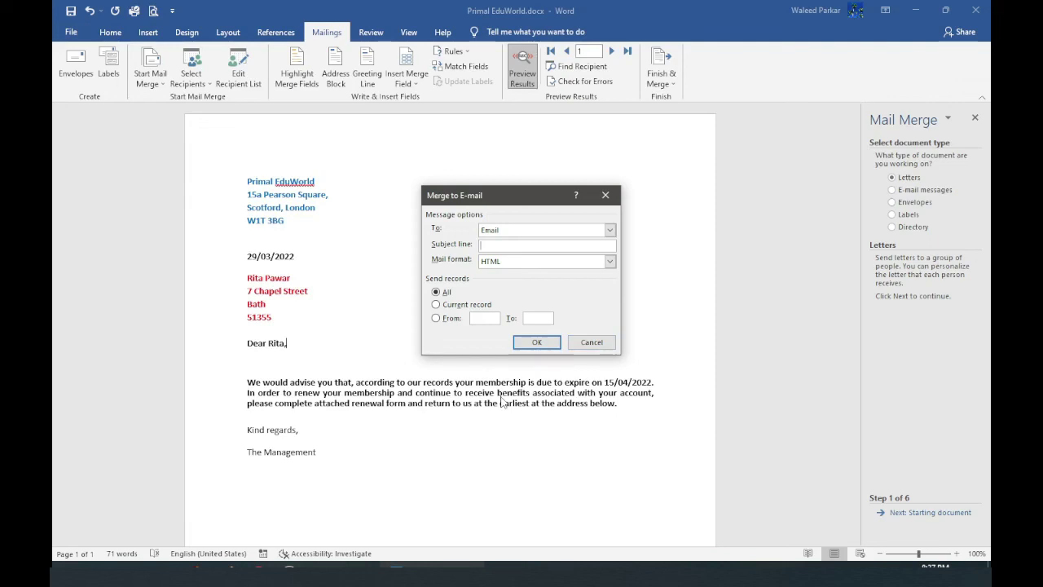
type("Subscription Expiry")
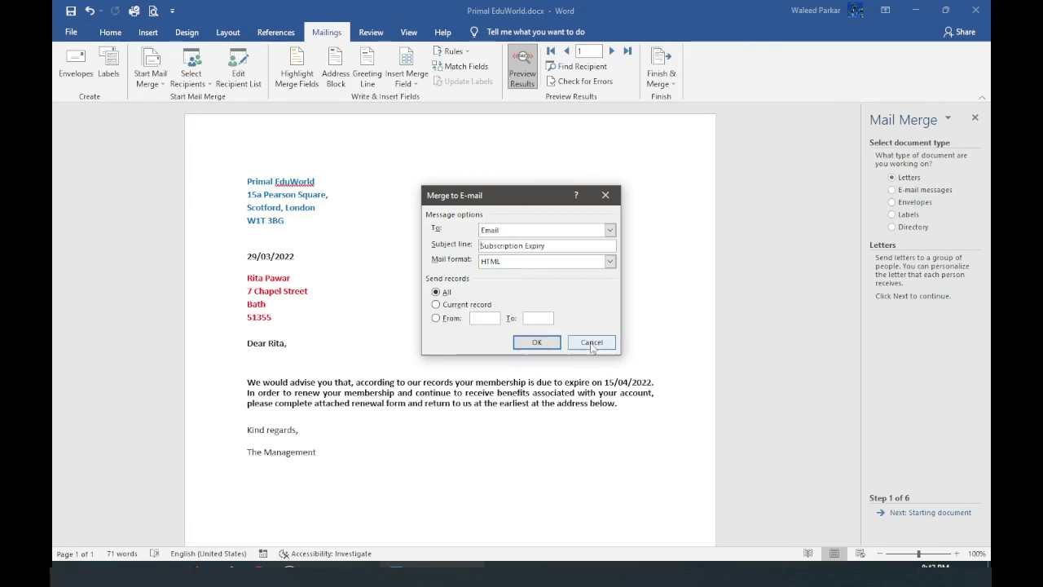
left_click(592, 343)
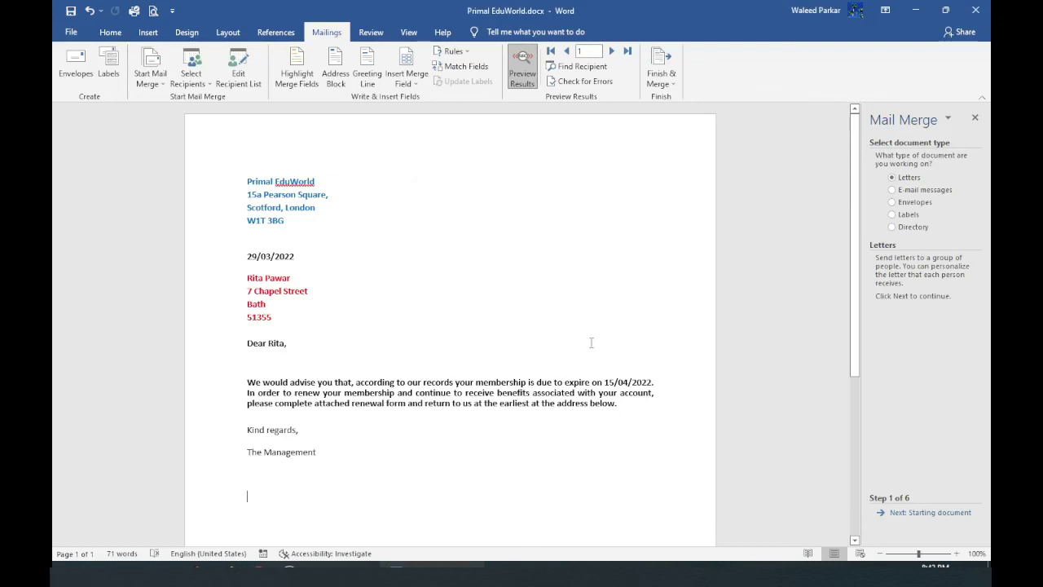